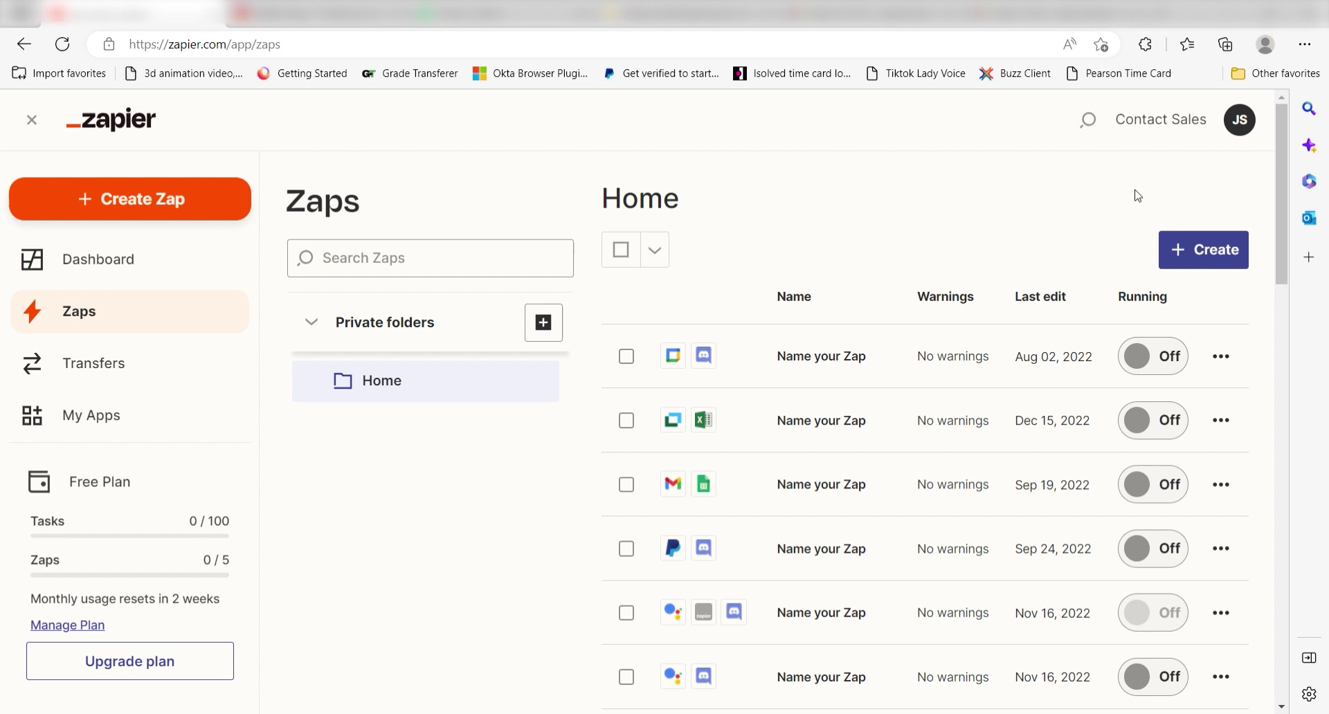
Create a Zap with Microsoft Outlook as the trigger app and New Email as its event, and continue to the account setup
click(235, 205)
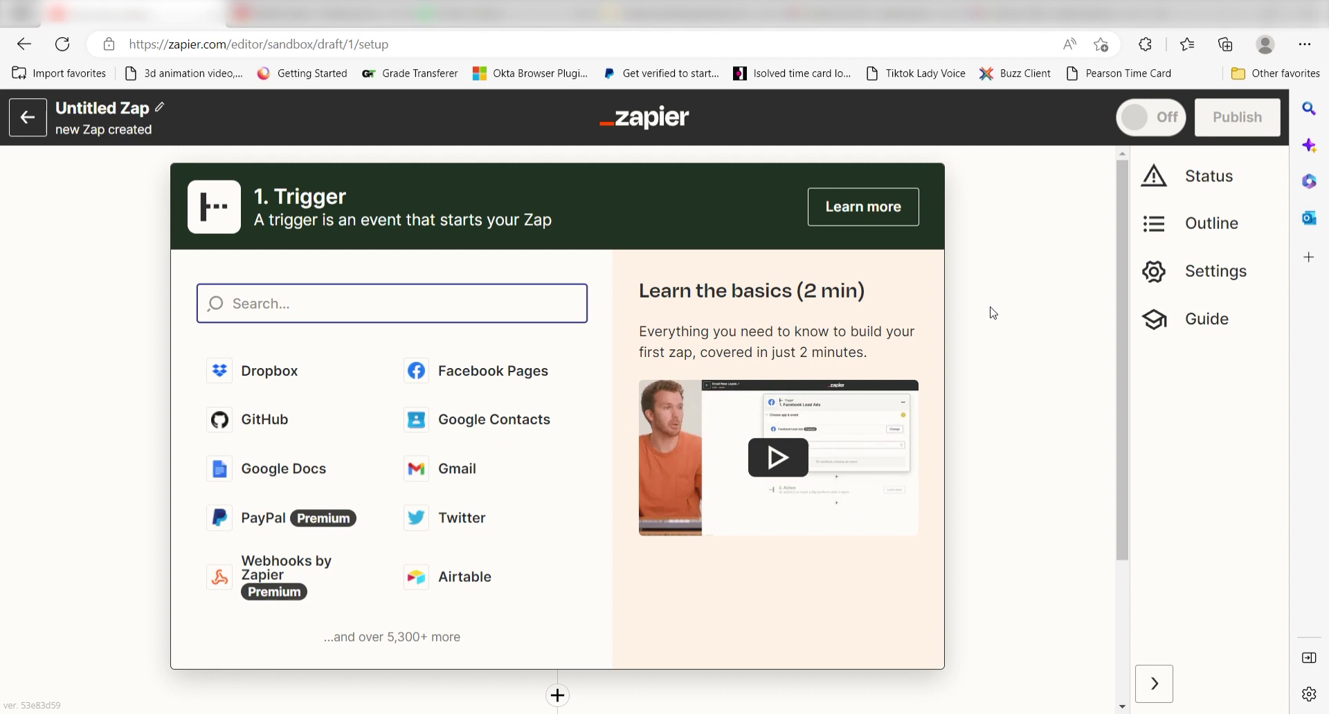
text(outlook)
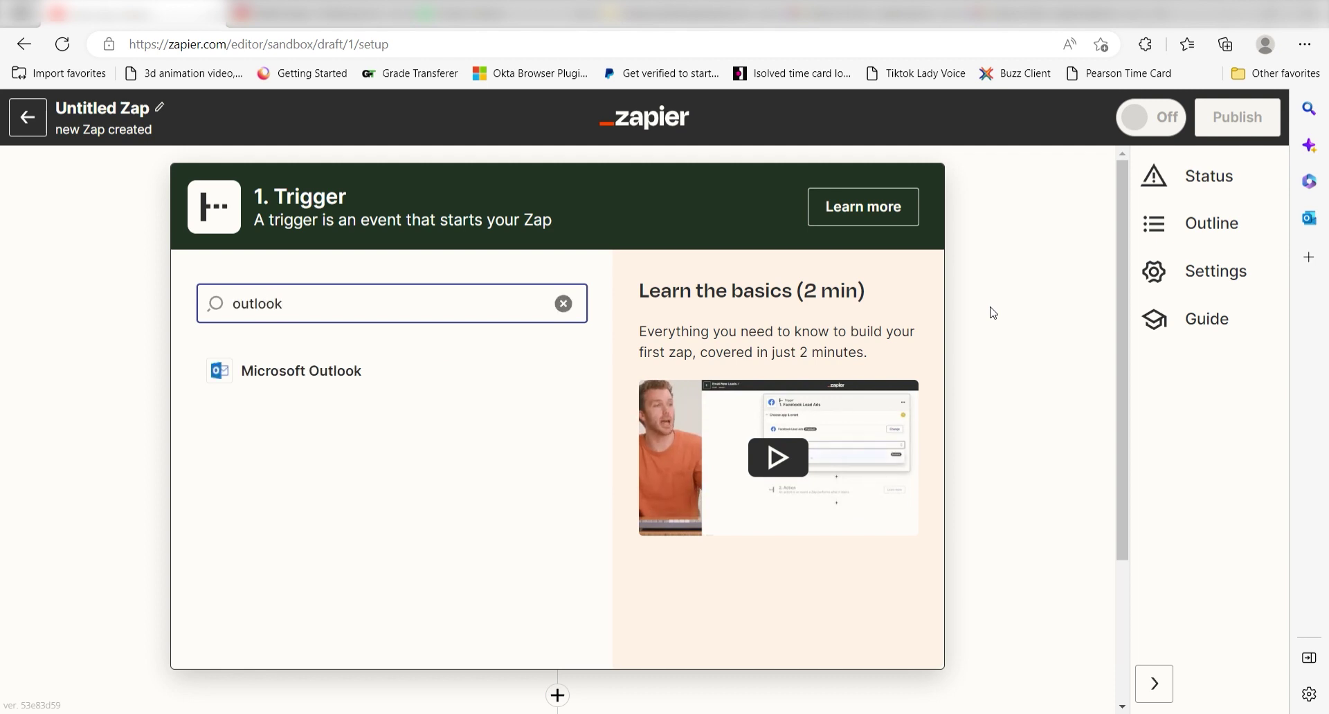
click(528, 371)
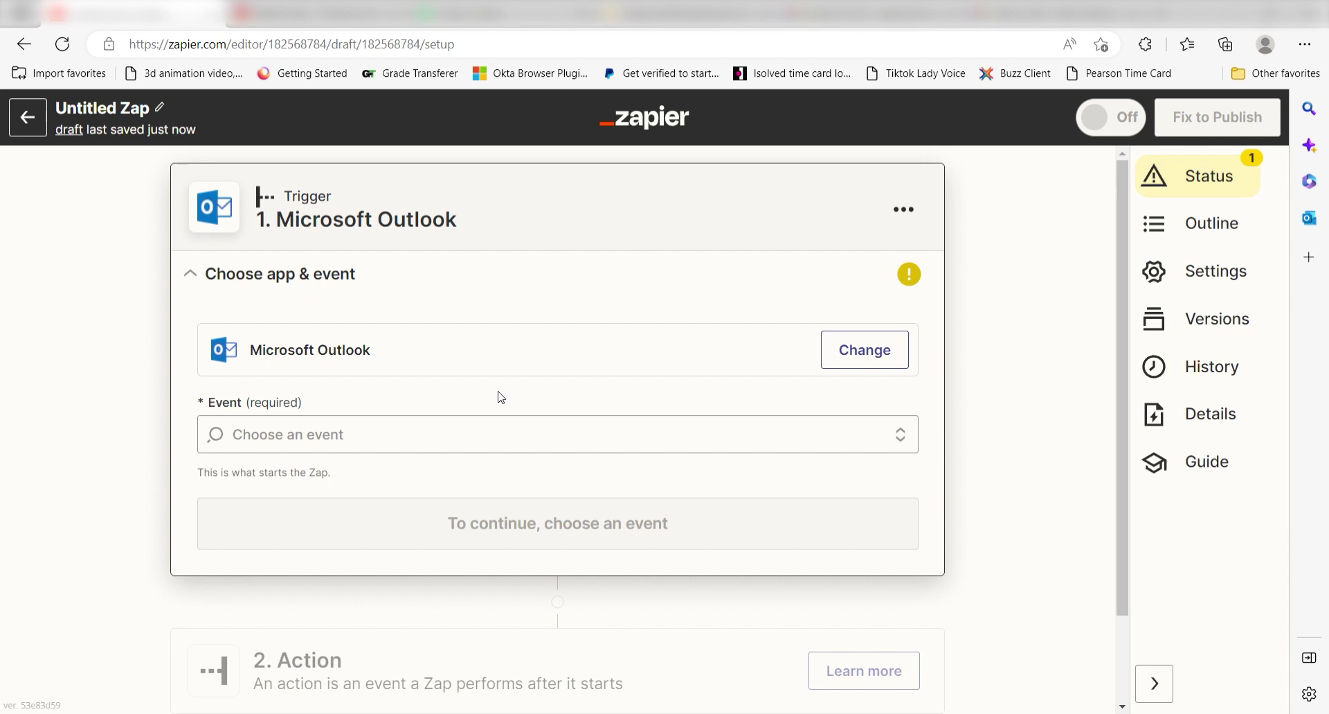
click(495, 435)
click(451, 637)
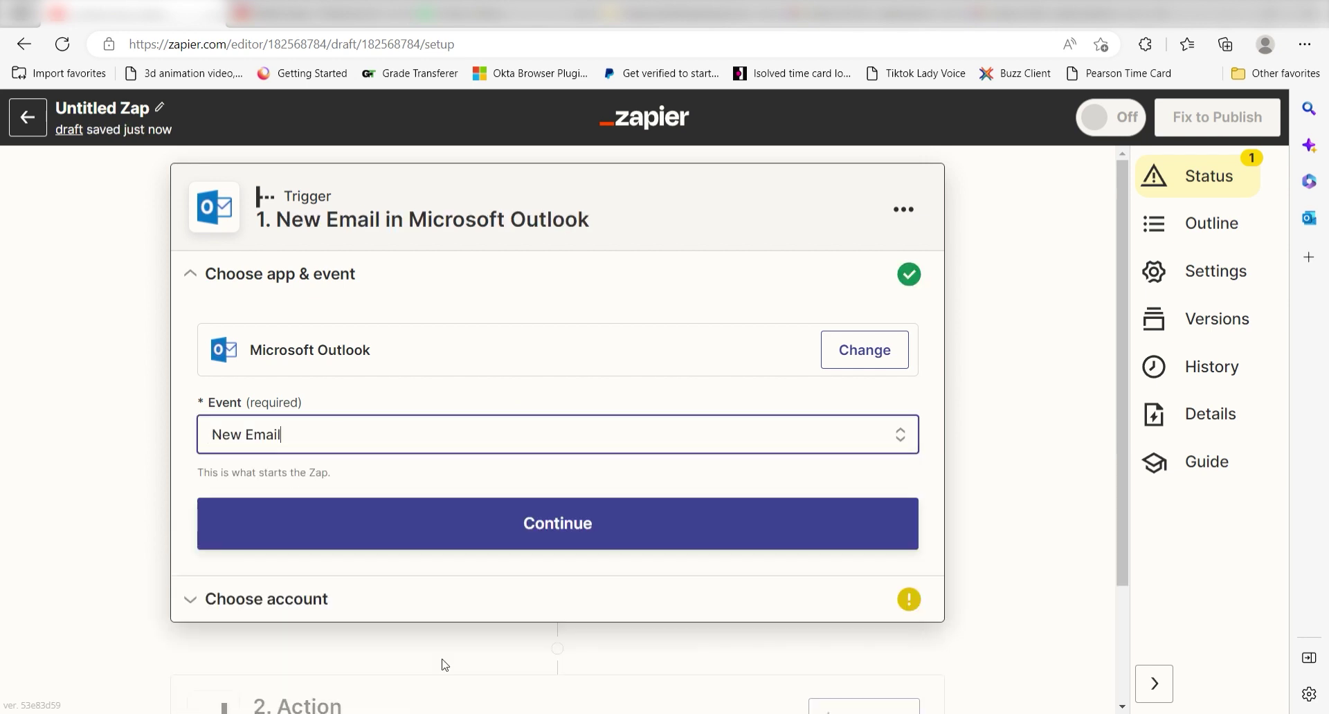
click(492, 531)
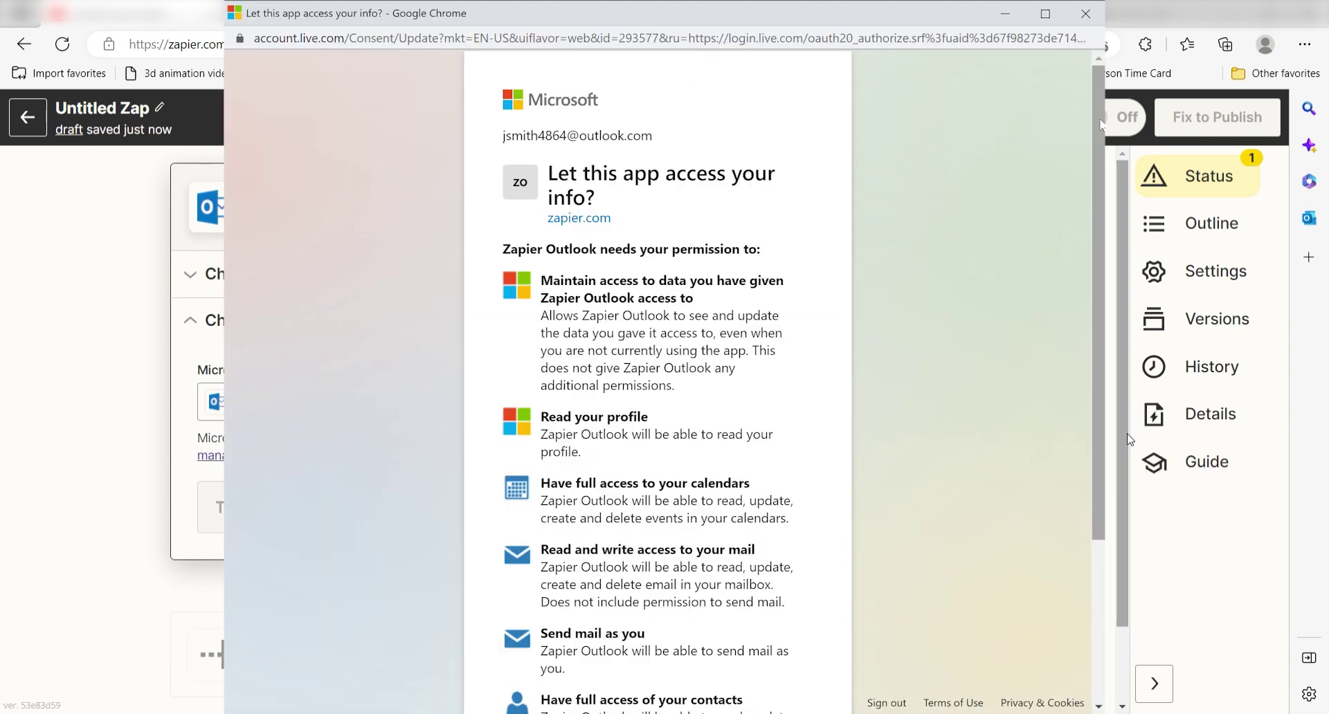
Grant Zapier Outlook the requested account permissions and continue with the connected Microsoft Outlook account
scroll(1098, 315, down, 3)
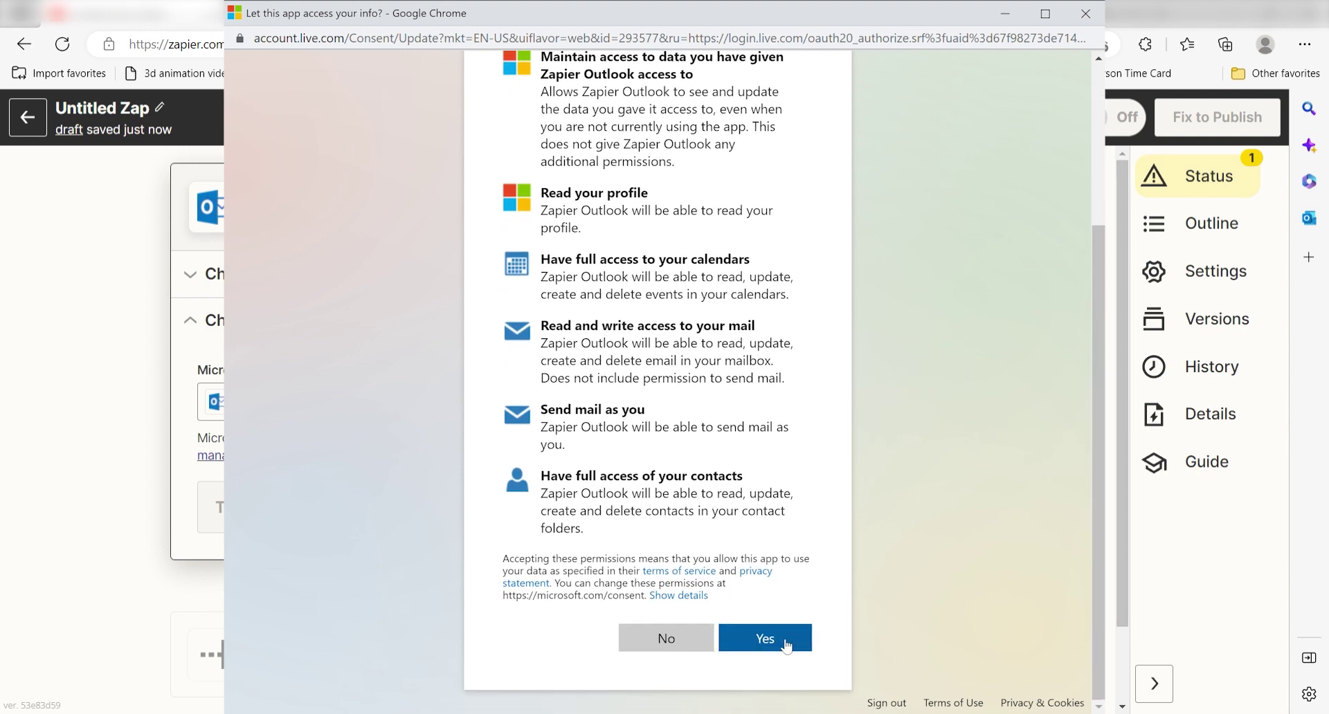
drag(1096, 538, 1101, 503)
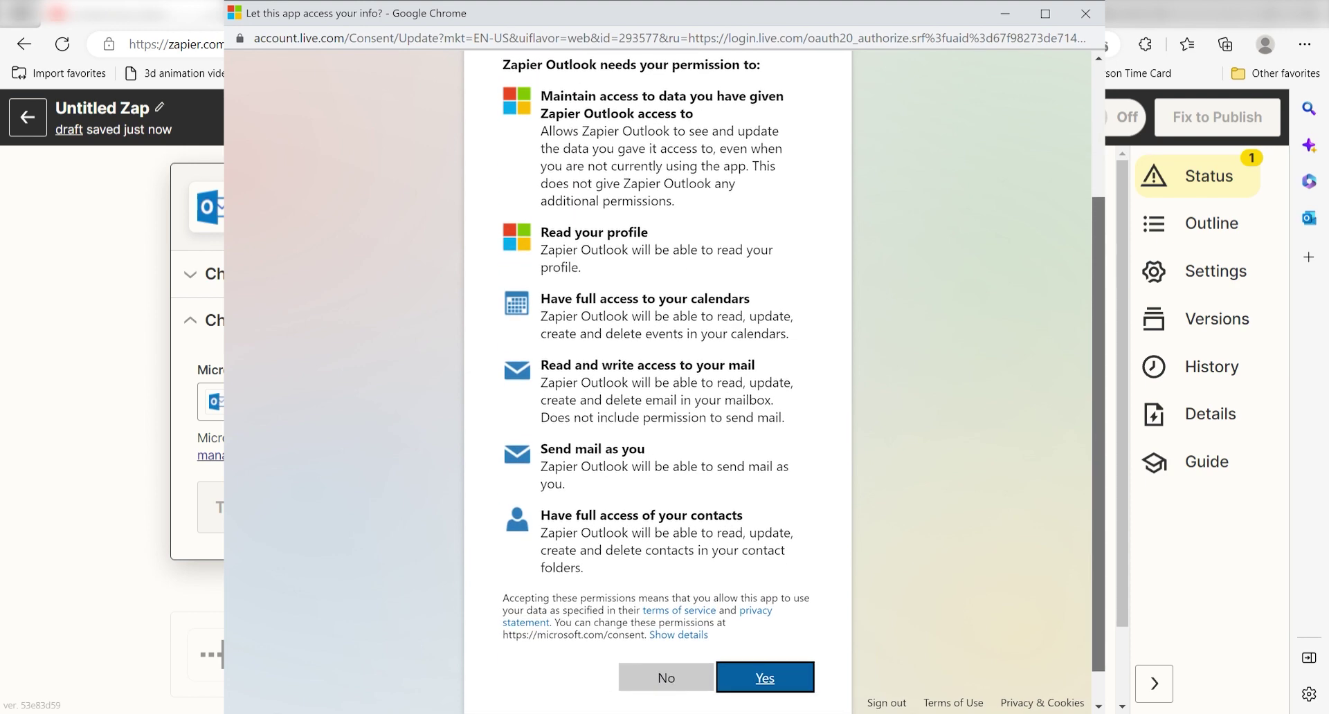
click(790, 678)
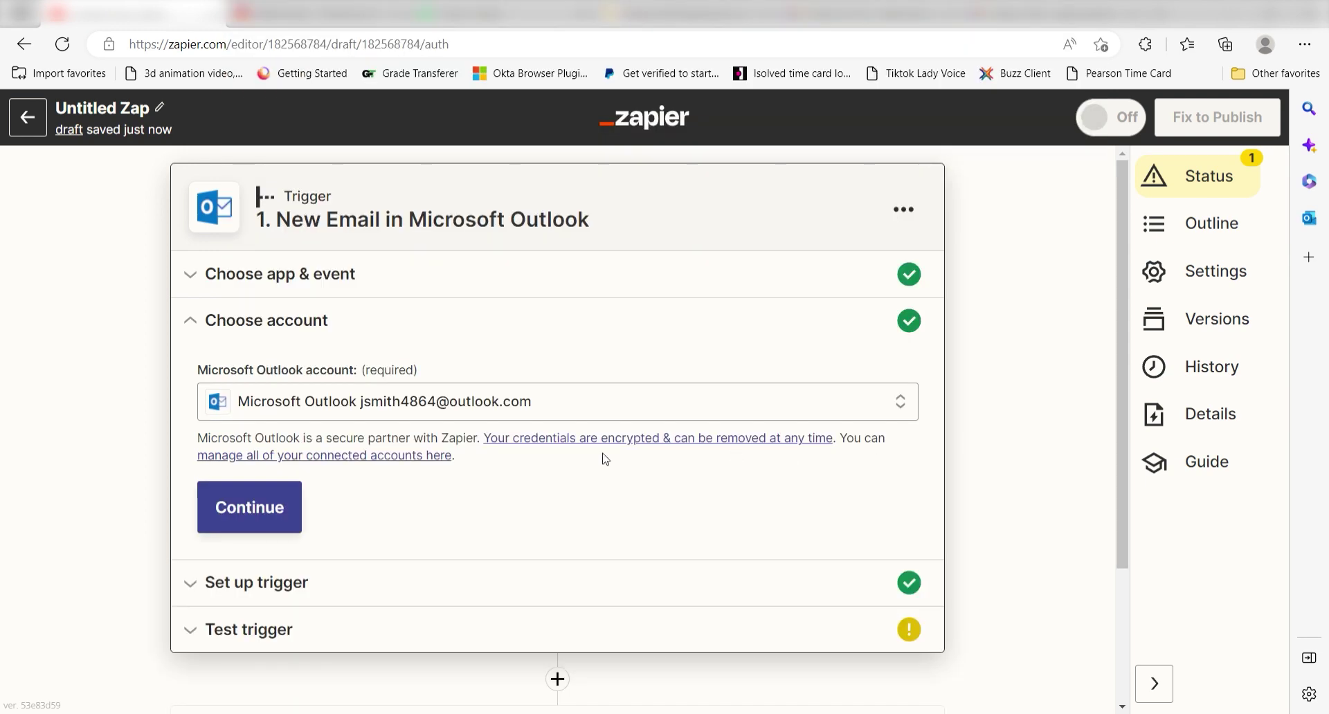
click(232, 505)
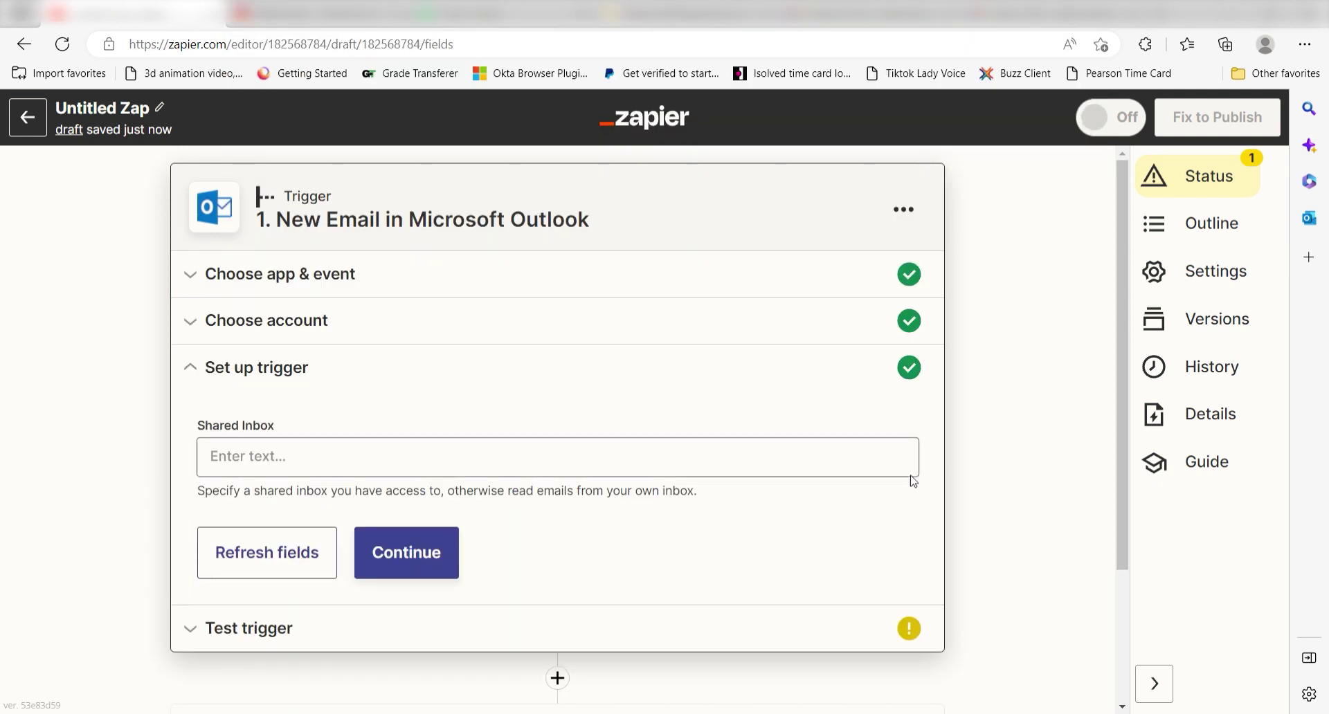
Leave the trigger's Shared Inbox empty and run the trigger test
scroll(983, 477, down, 1)
scroll(867, 455, up, 1)
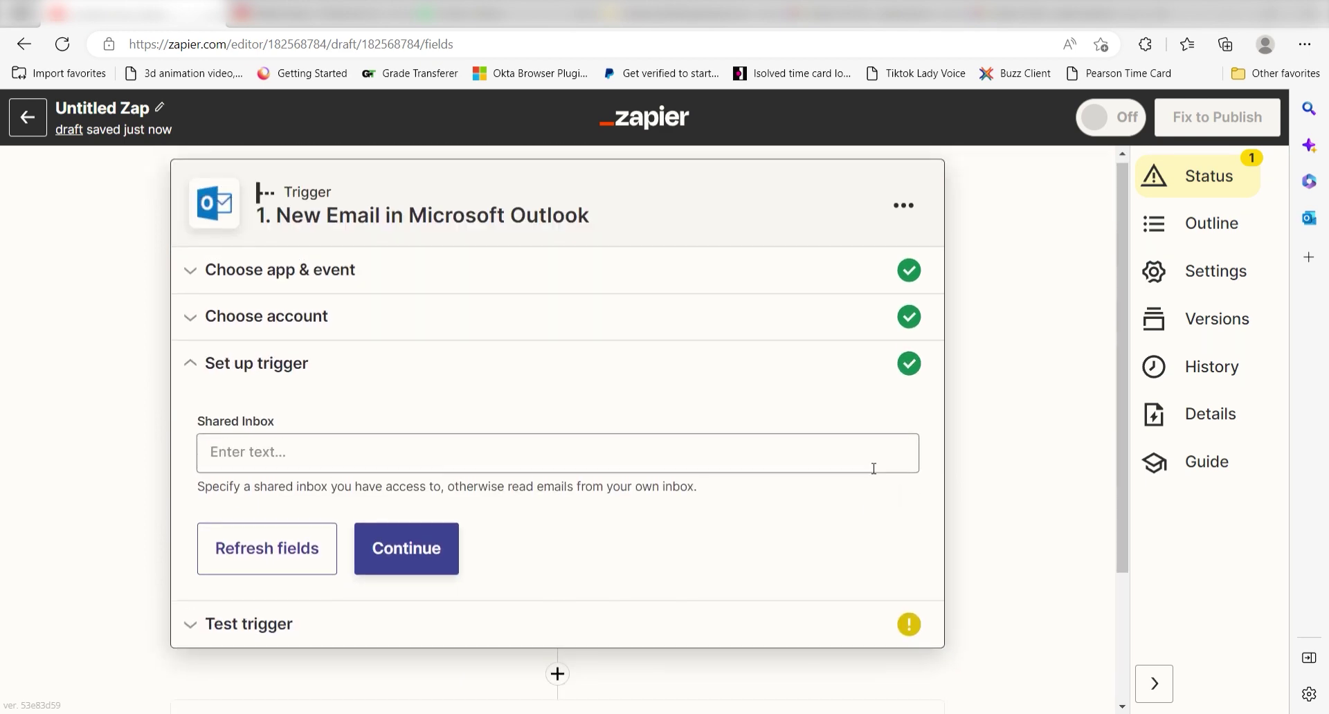
click(870, 469)
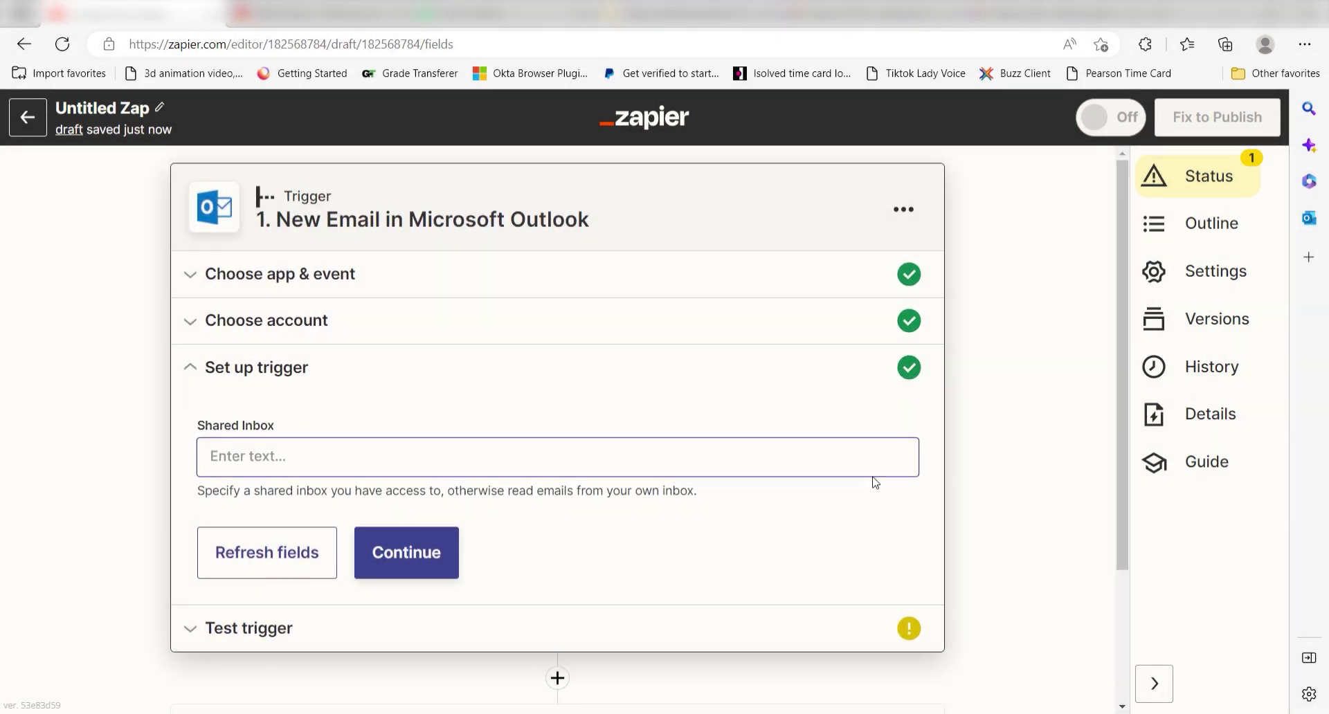
click(875, 482)
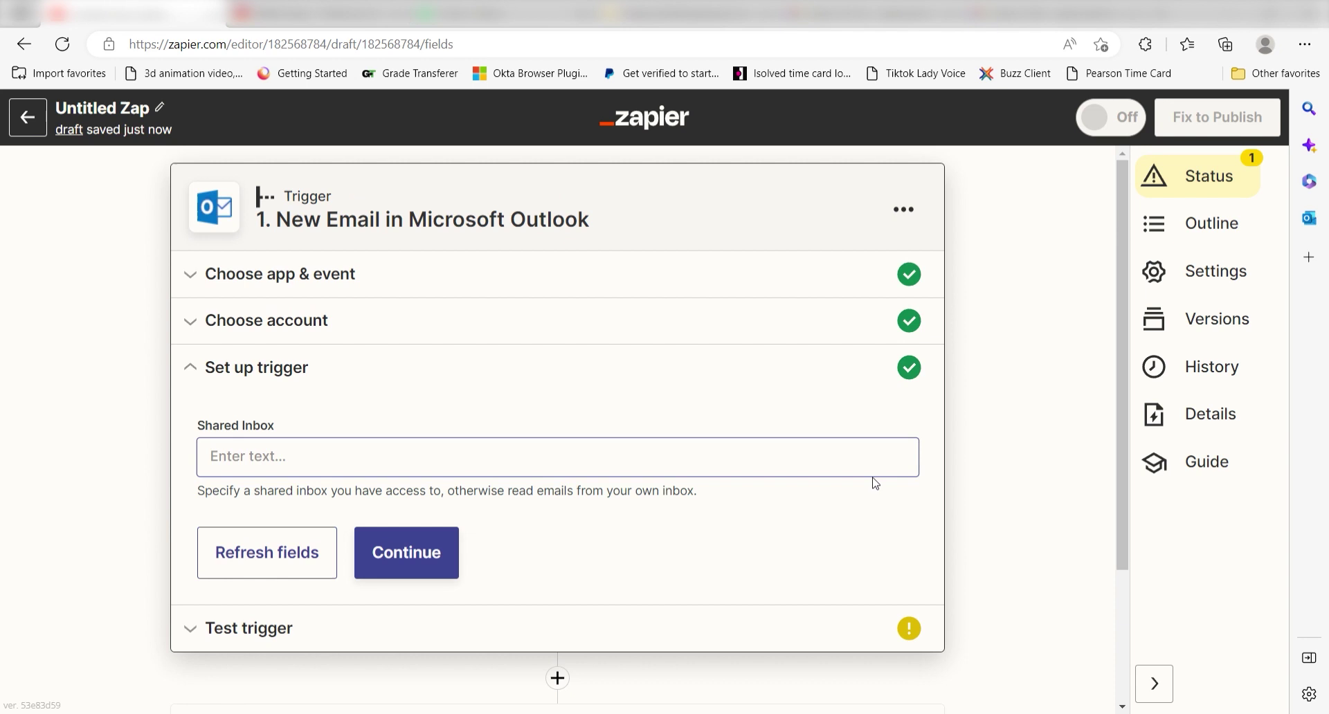
click(443, 569)
drag(1121, 335, 1116, 425)
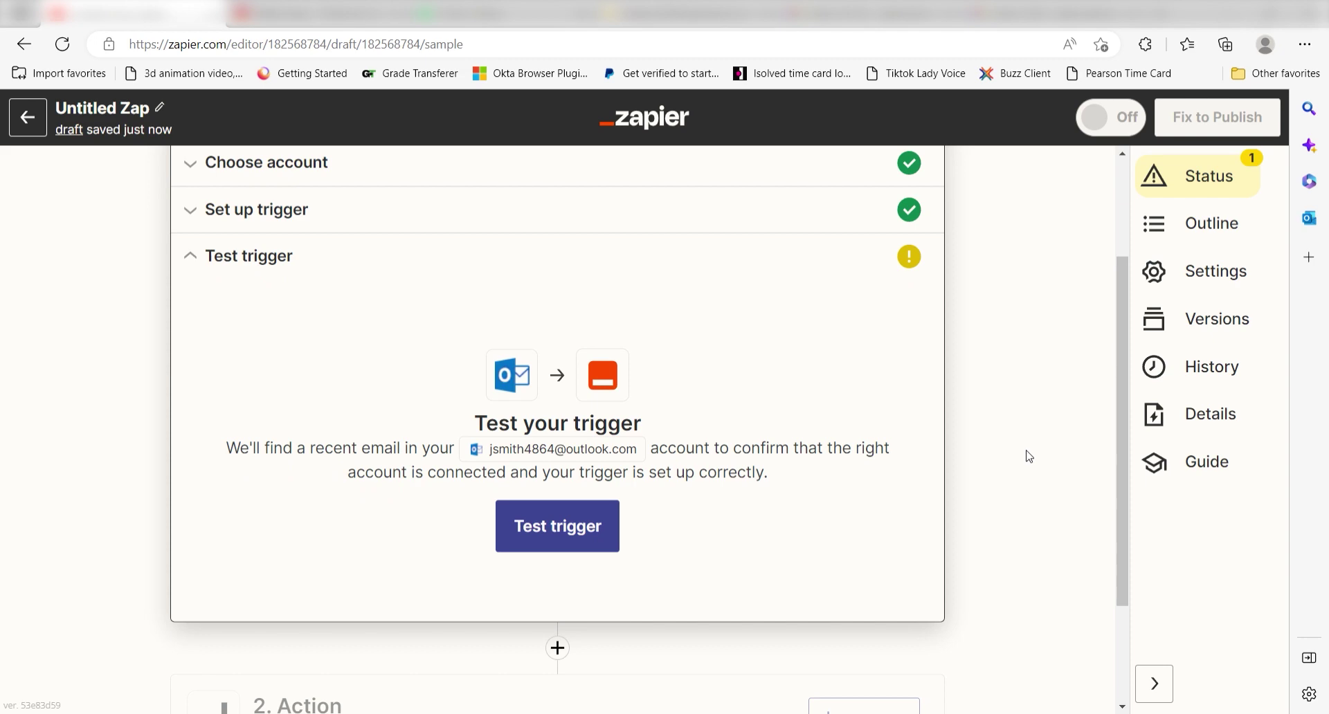
click(613, 534)
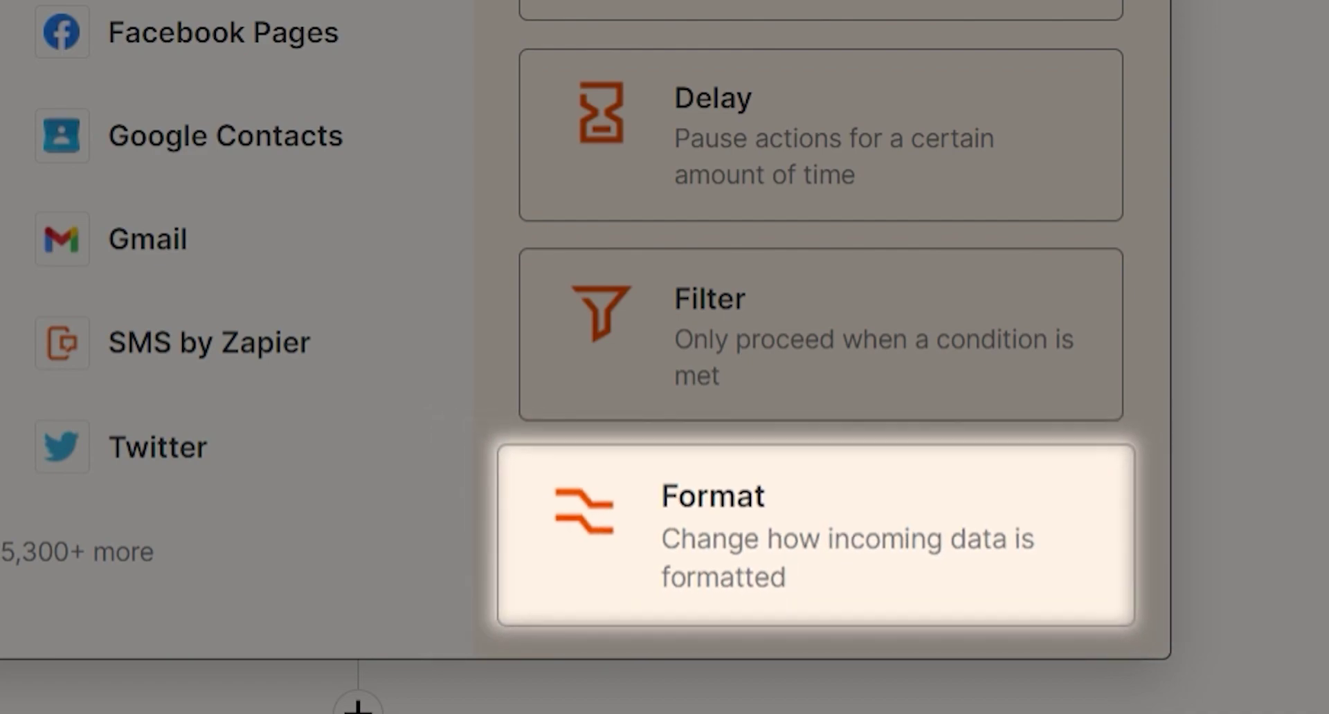
Add a Formatter by Zapier action with the Date / Time event and set its Transform to Format
click(845, 522)
click(902, 467)
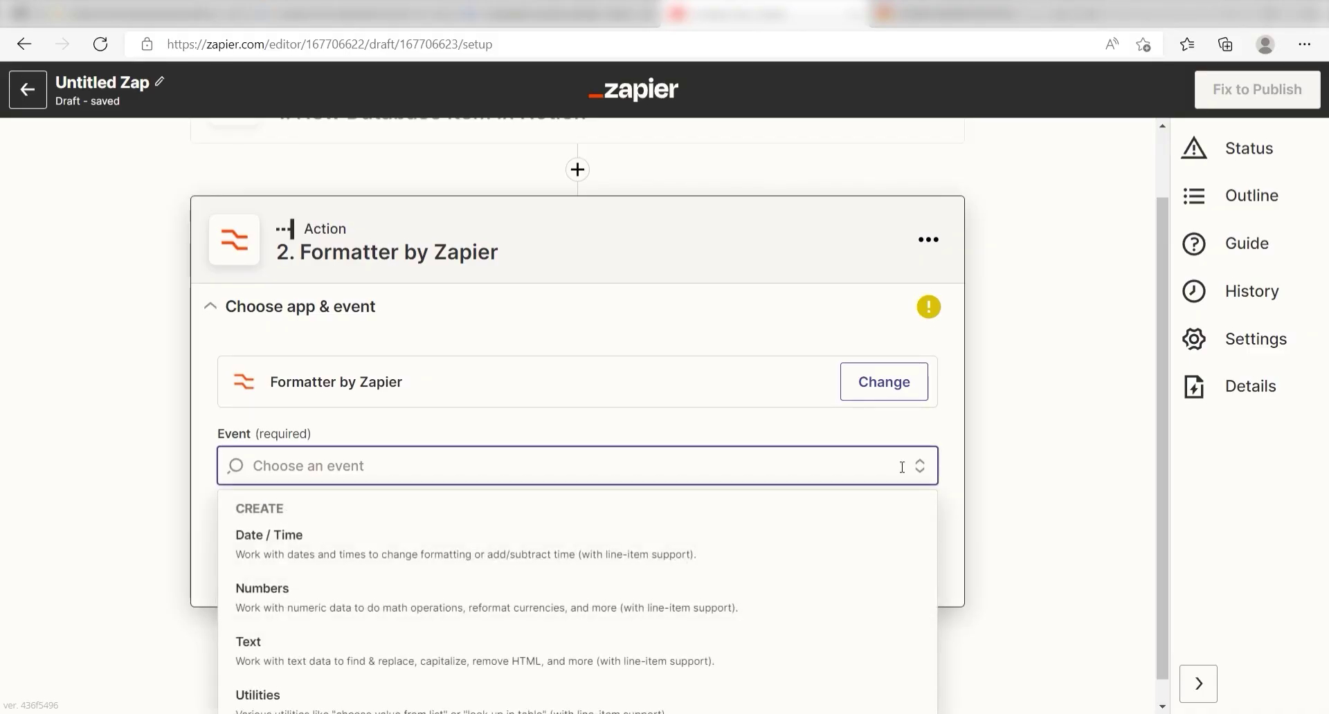
click(720, 551)
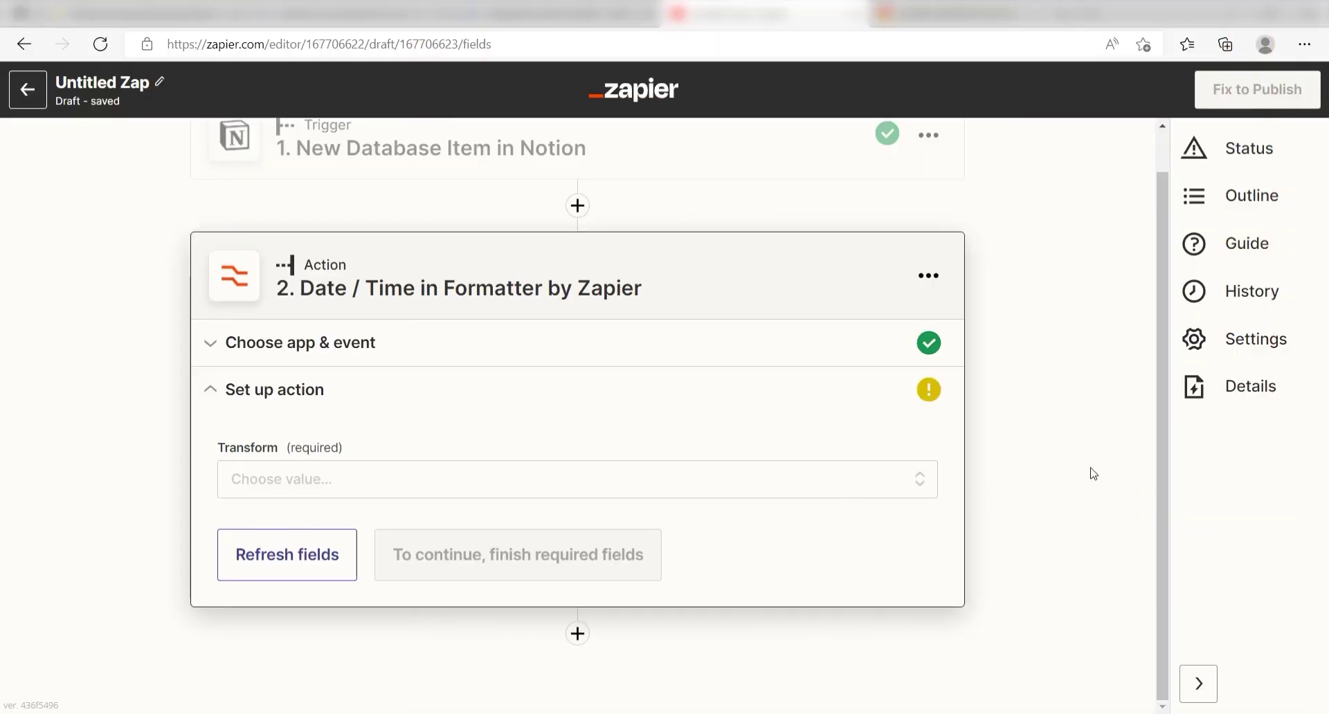
click(789, 493)
click(451, 603)
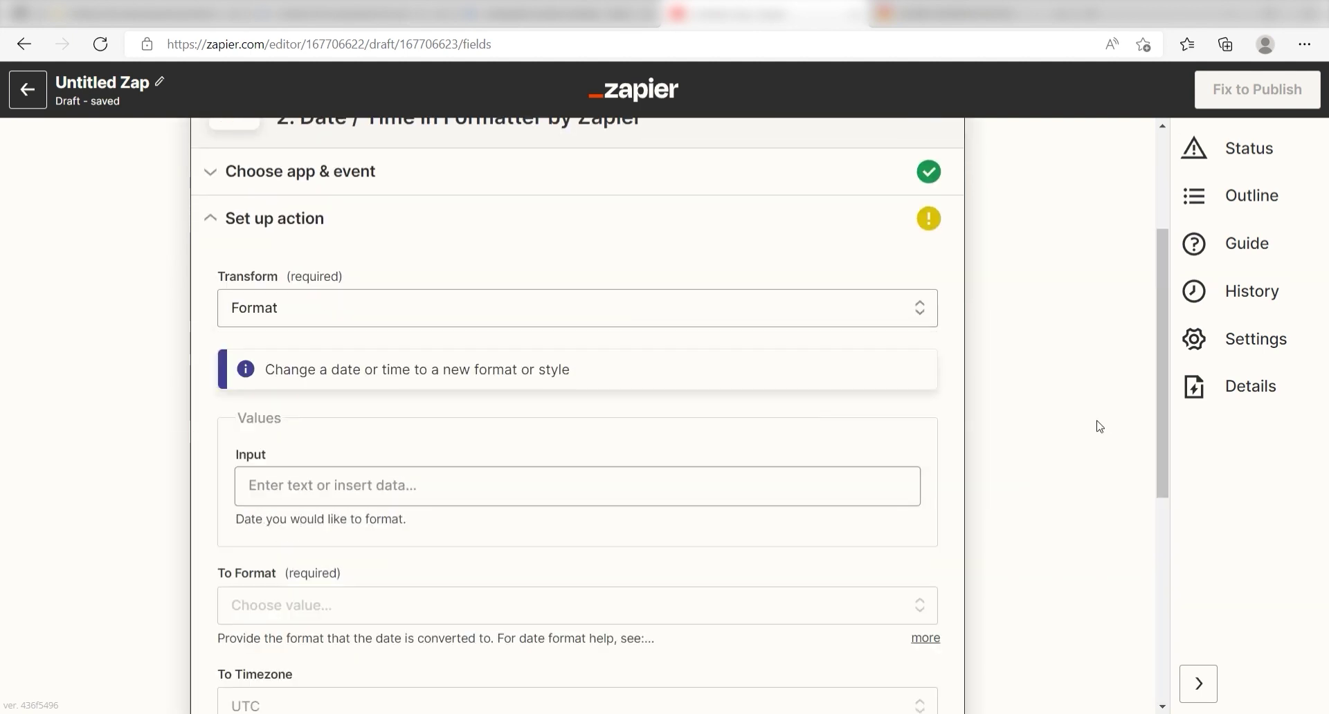
Insert the email's Received Date Time as the formatter input and set To Format to MMMM DD YYYY
scroll(1108, 415, down, 4)
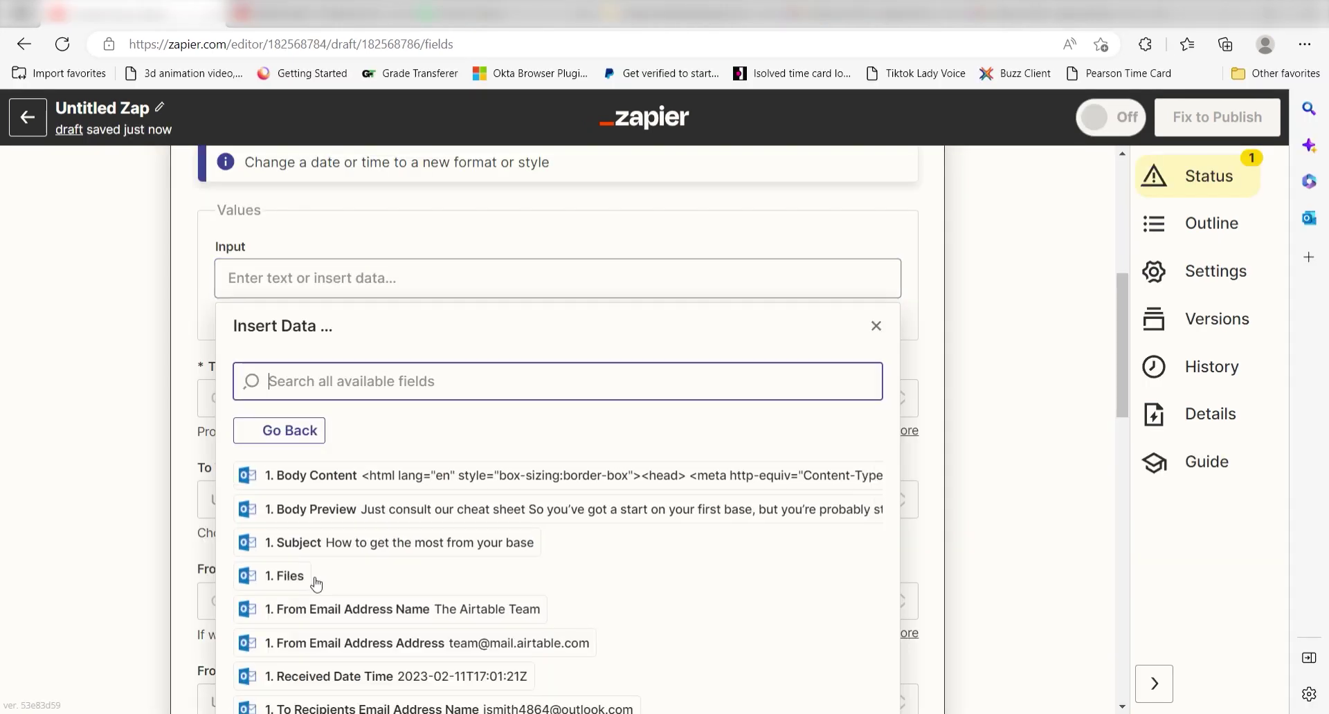
click(305, 601)
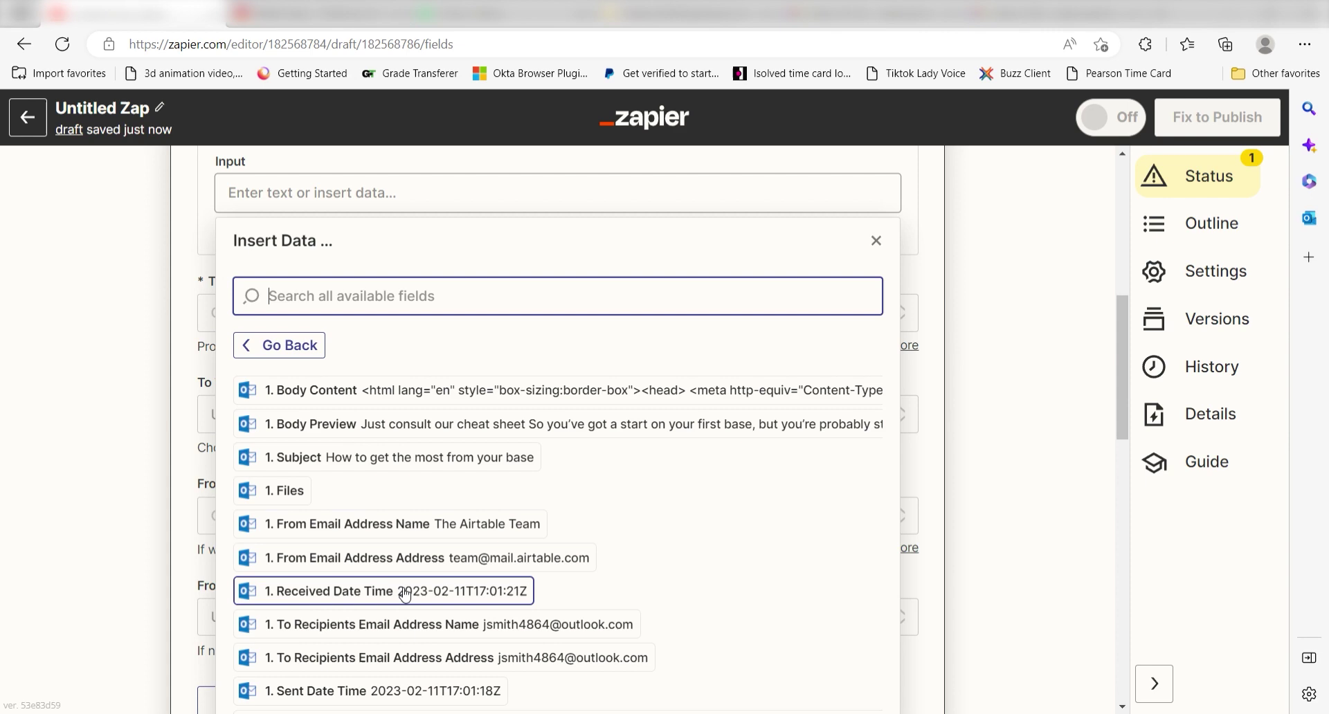
click(405, 592)
click(969, 310)
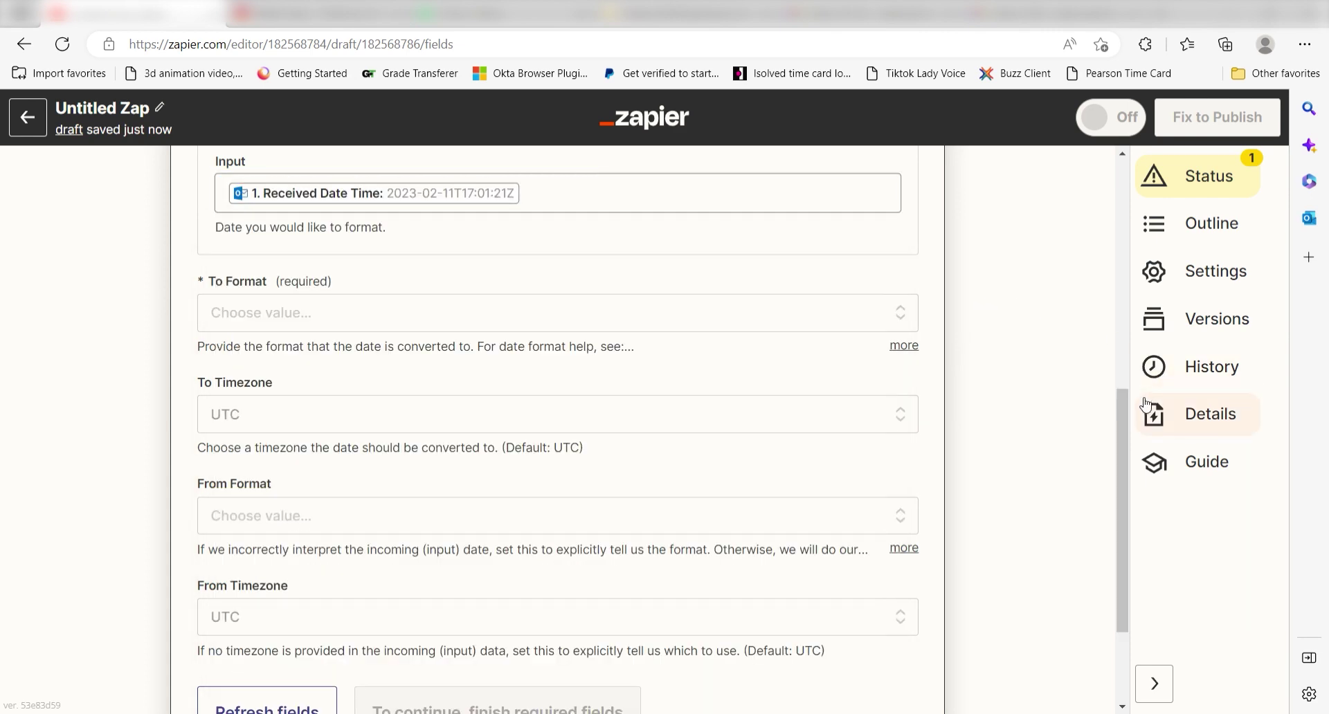
scroll(623, 388, up, 1)
click(471, 367)
click(469, 675)
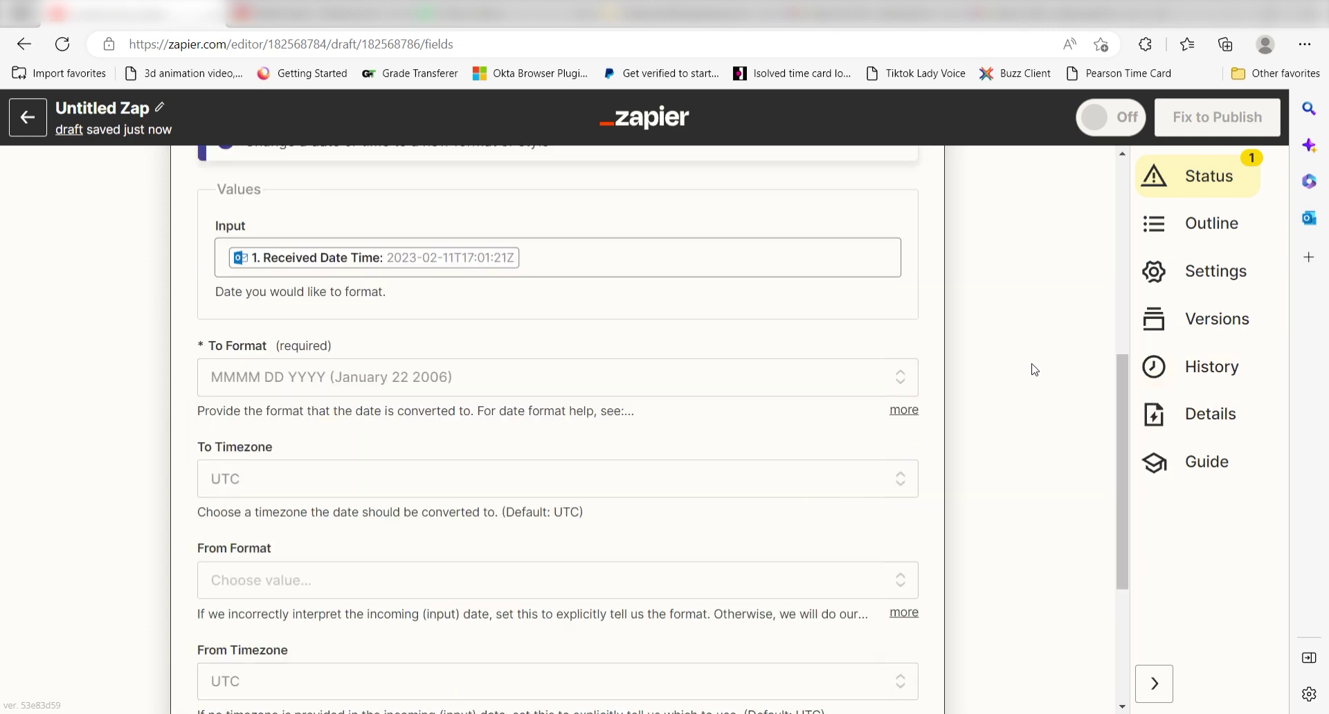
Continue with the completed date formatter fields and run the action test
scroll(1107, 415, down, 3)
click(409, 576)
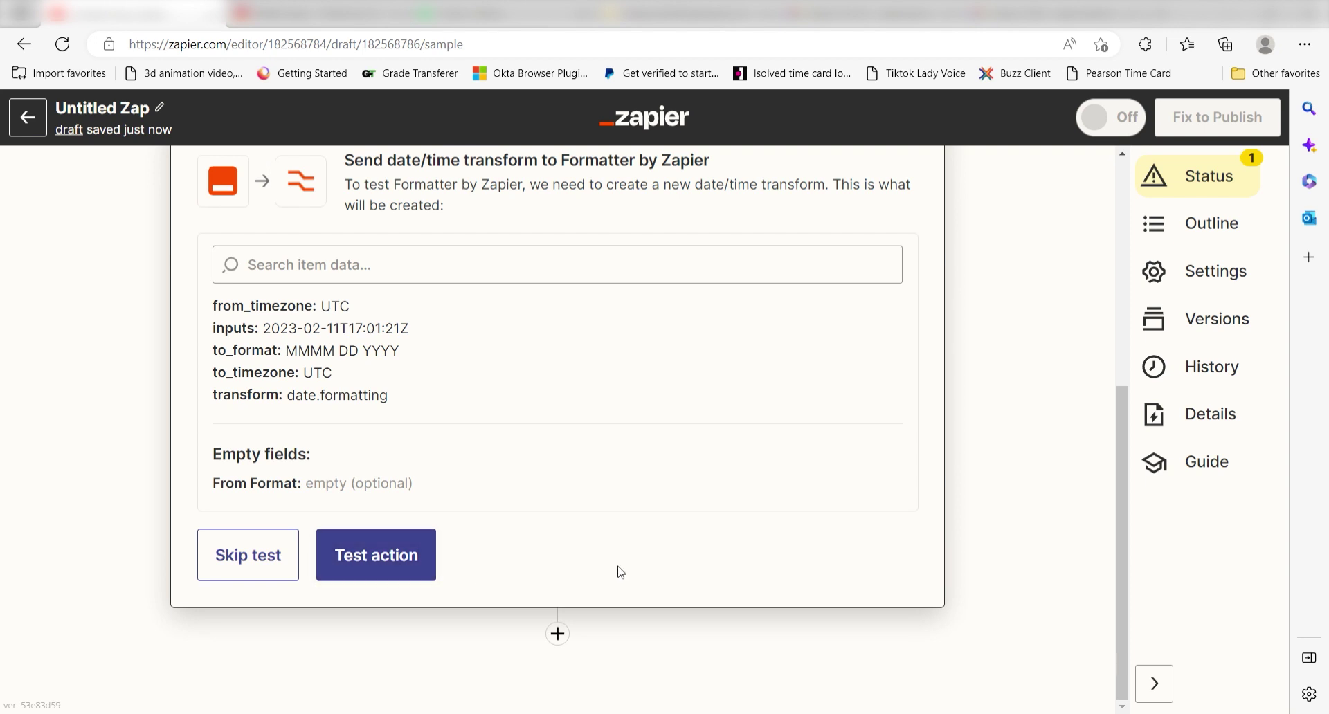
click(392, 554)
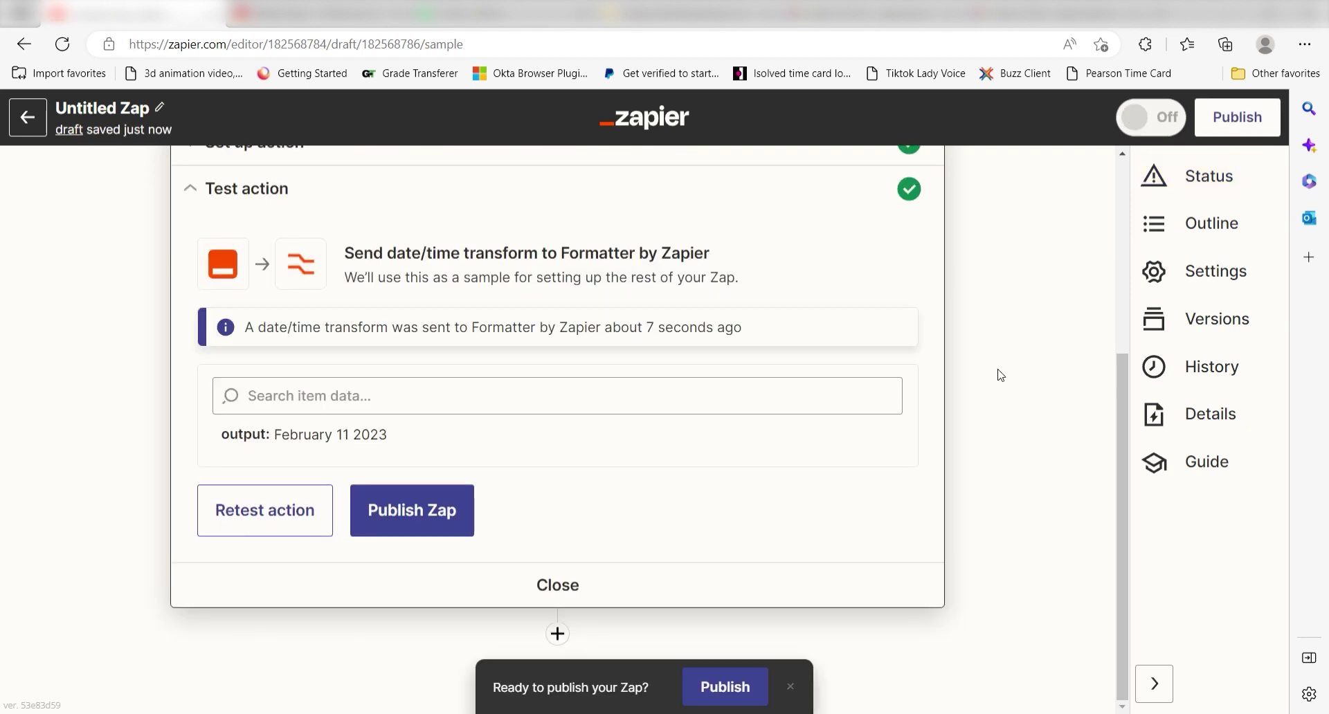
Add Google Sheets as the third step with the Create Spreadsheet Row event, and continue to its account setup
click(558, 634)
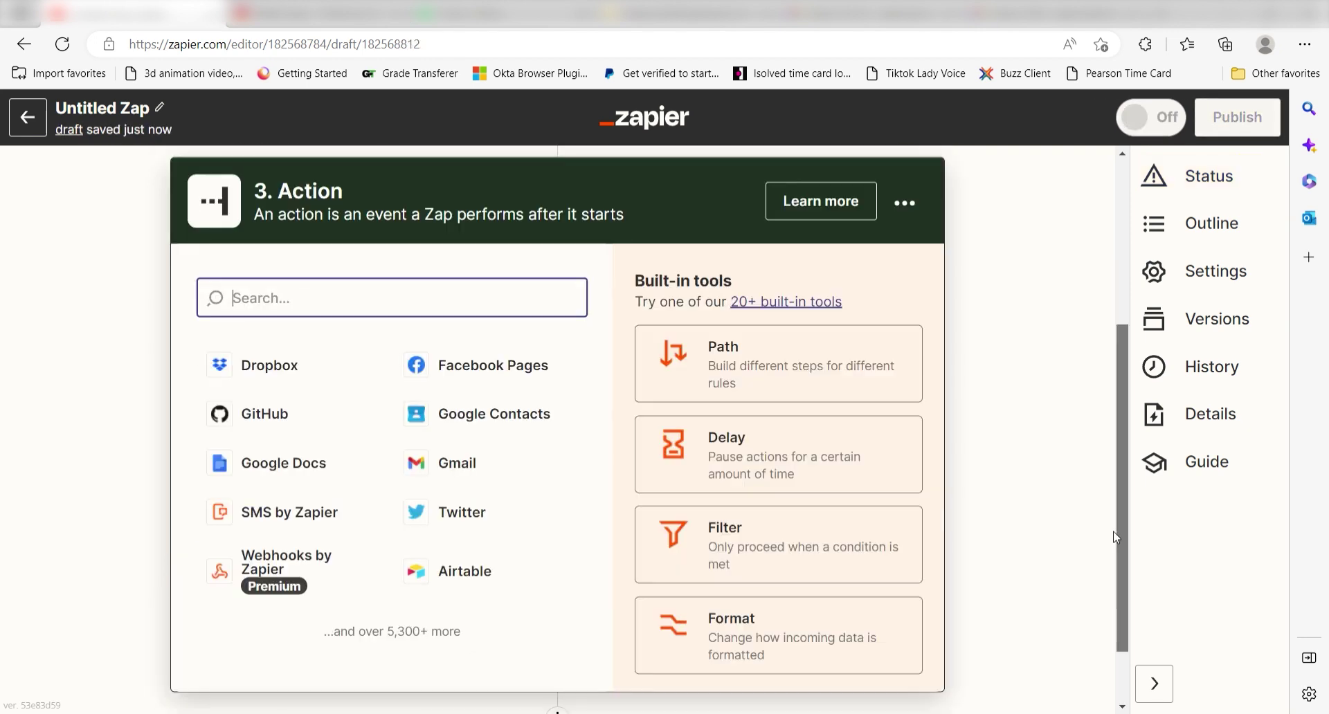
text(google she)
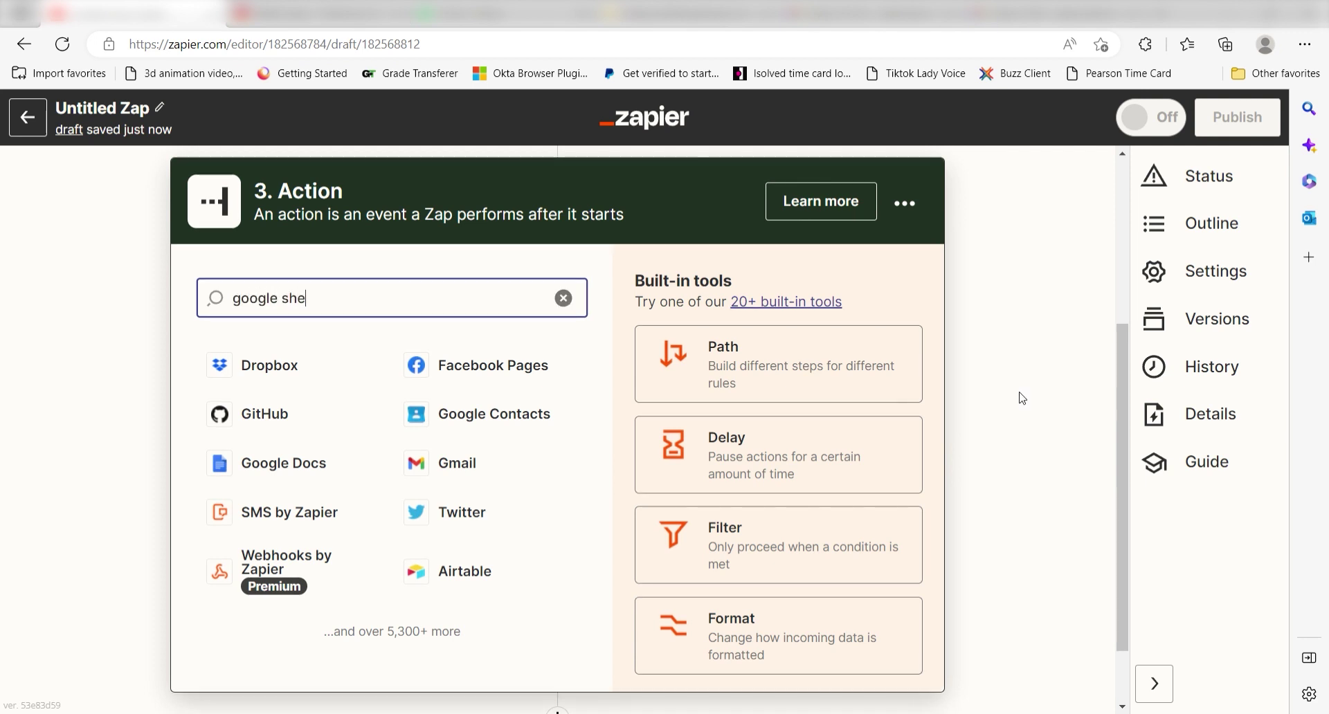
text(ets)
key(Return)
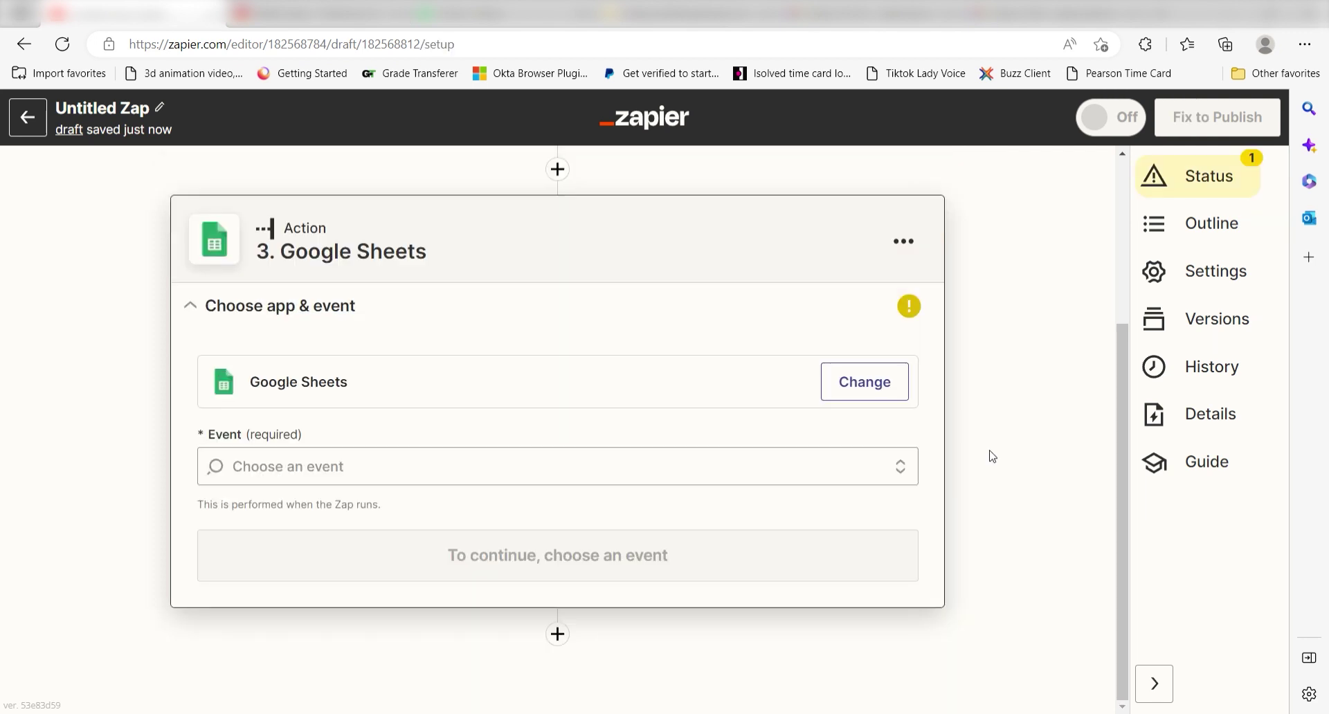
click(865, 469)
scroll(533, 581, up, 1)
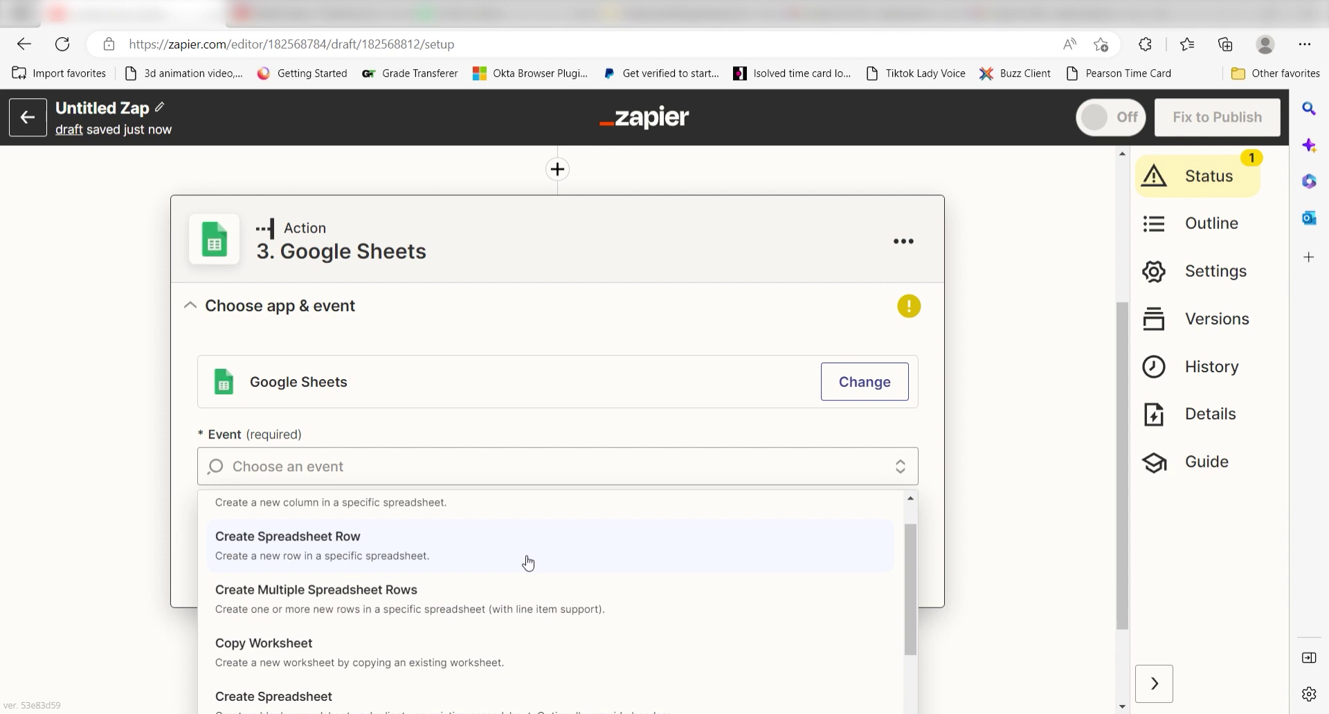
click(528, 563)
click(884, 554)
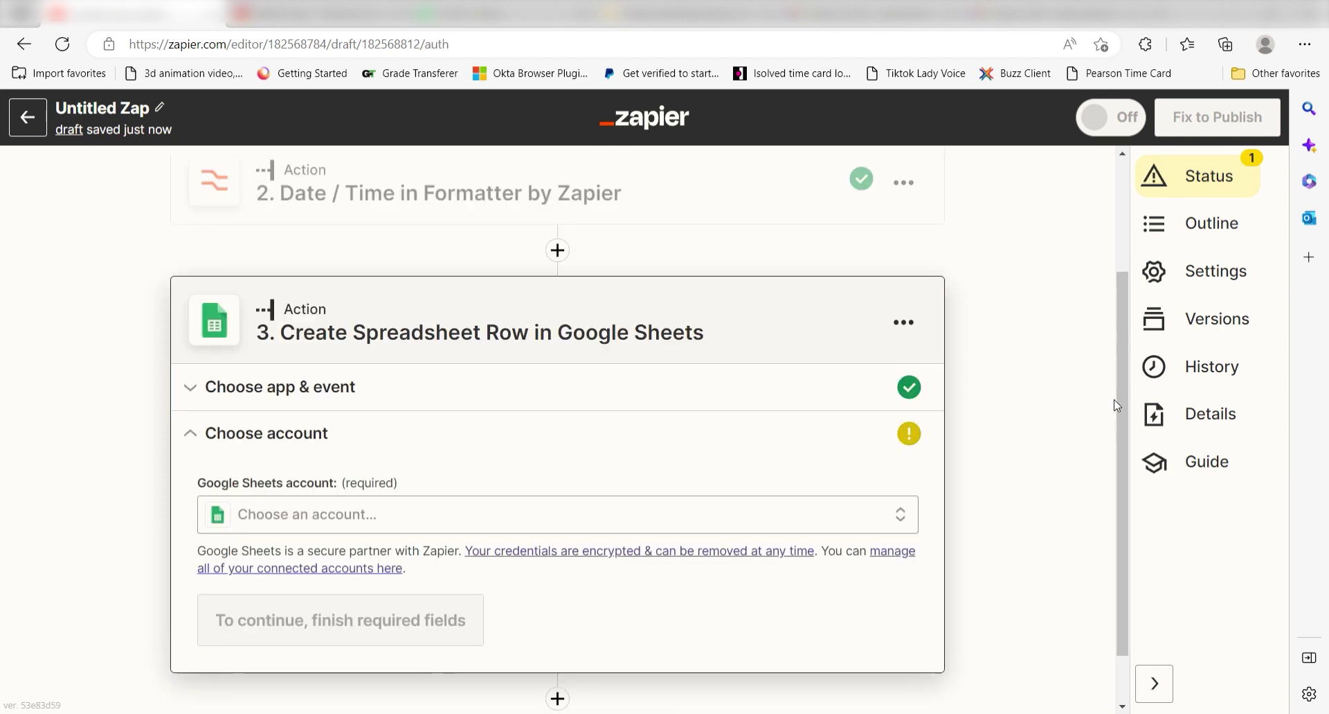
Connect the Google Sheets account by allowing Zapier access to Google Drive files, and continue to the action setup
scroll(1119, 422, down, 1)
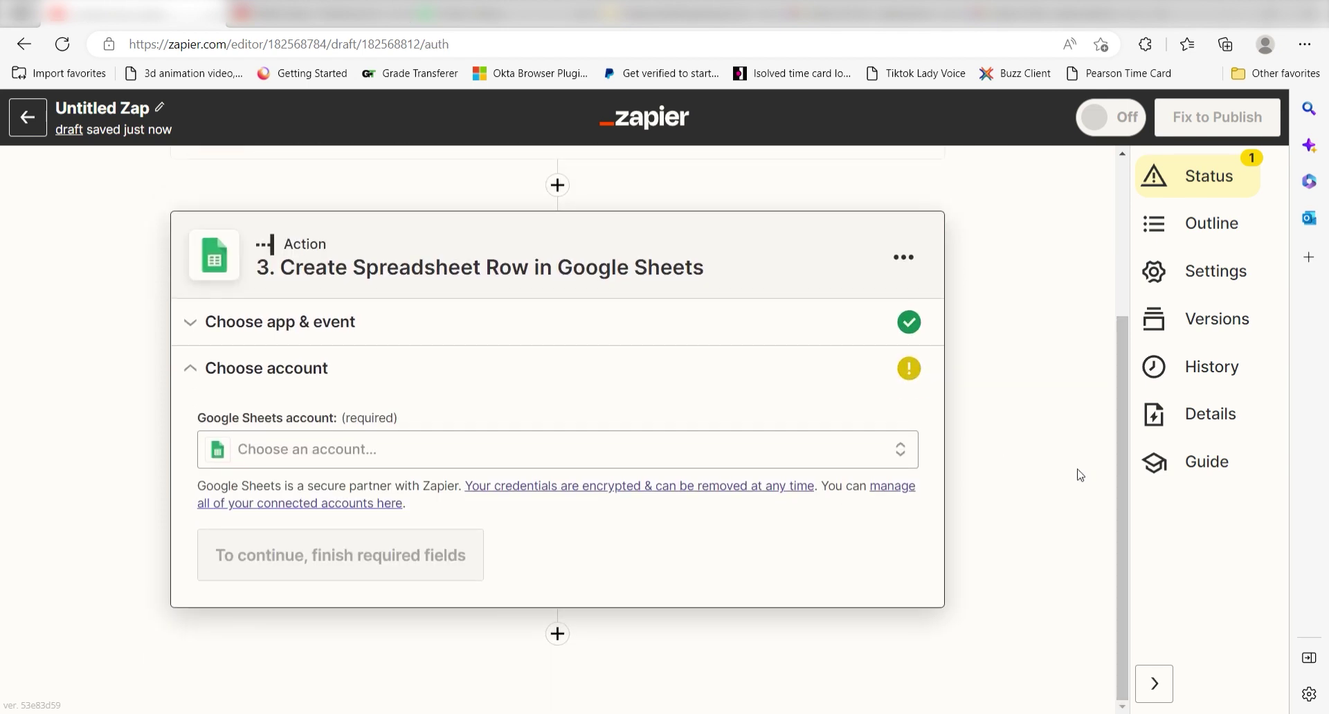
click(865, 450)
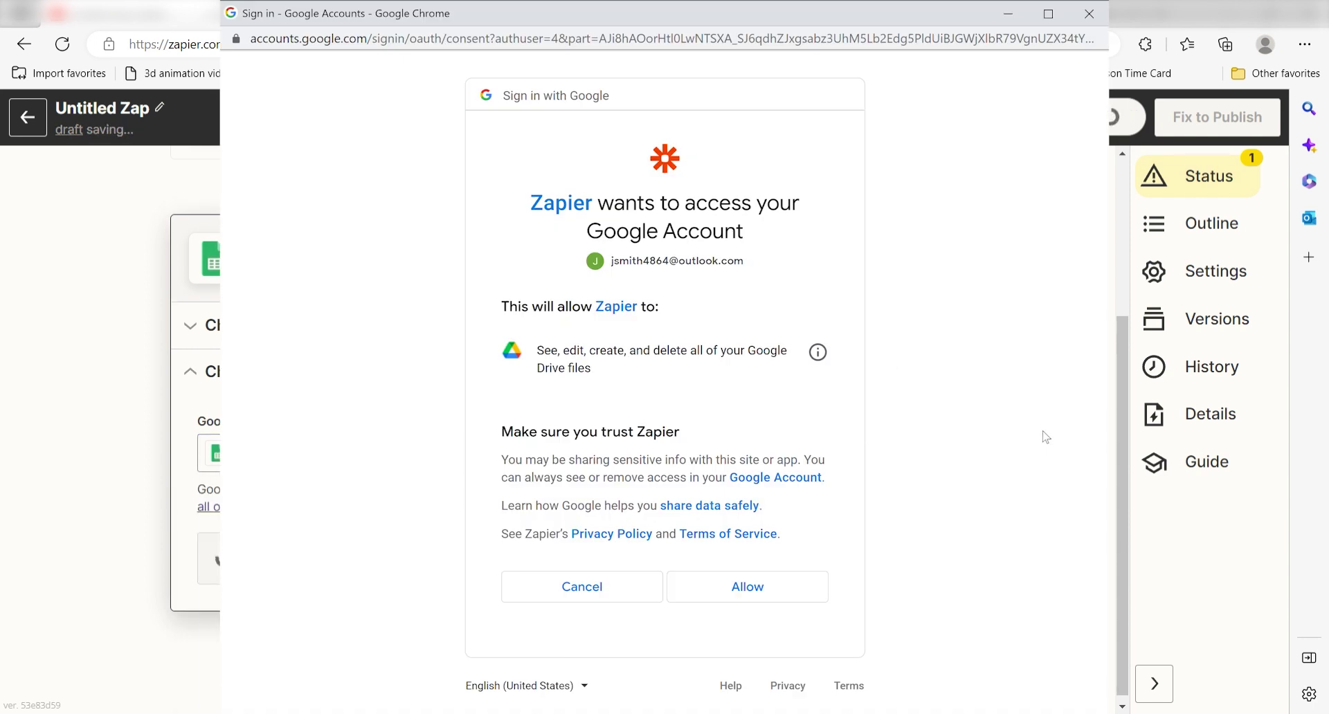
click(762, 588)
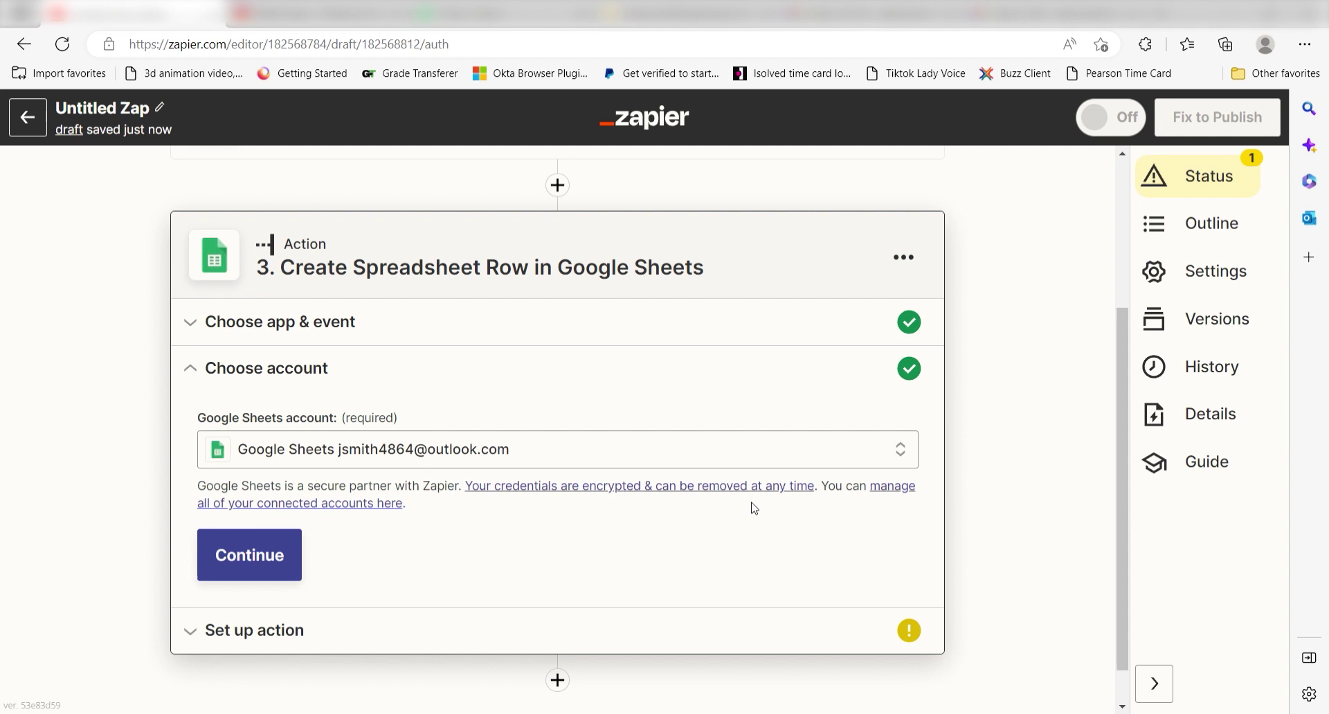
click(237, 569)
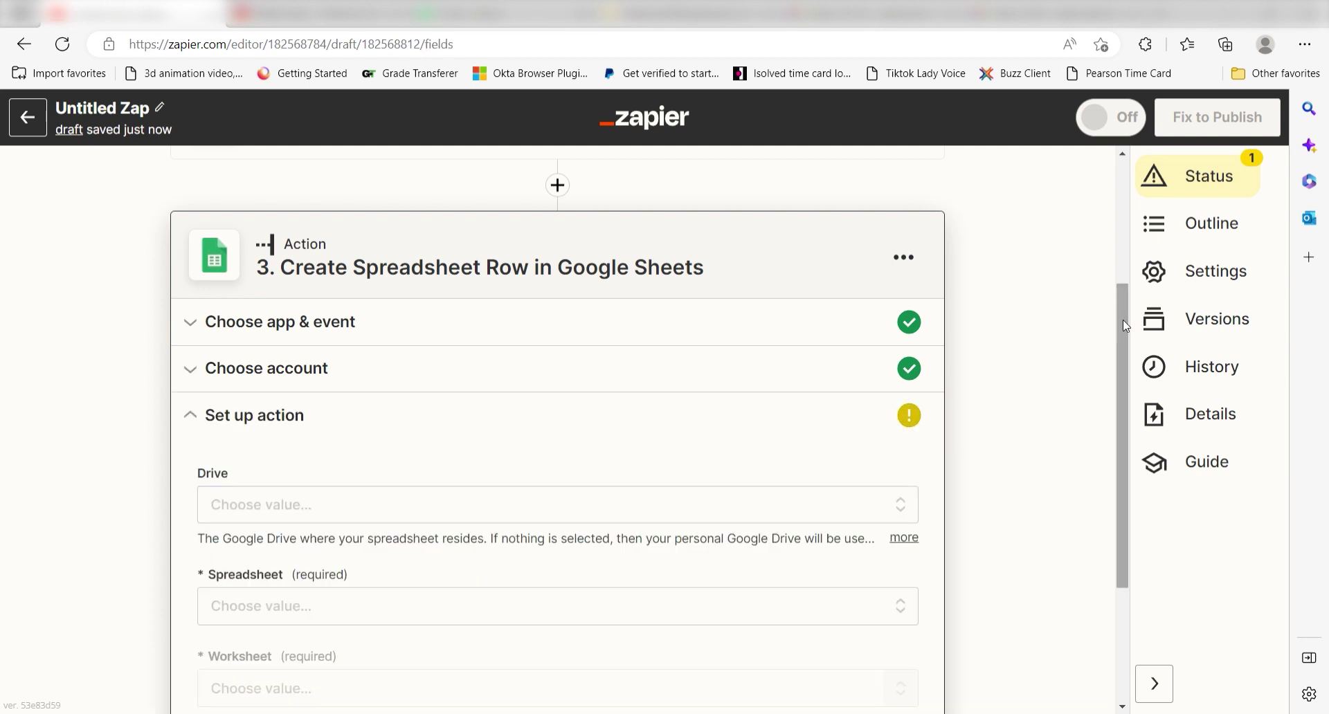
Choose the Zapier Emails spreadsheet and its Sheet1 worksheet as the destination for the new row
scroll(1066, 429, down, 3)
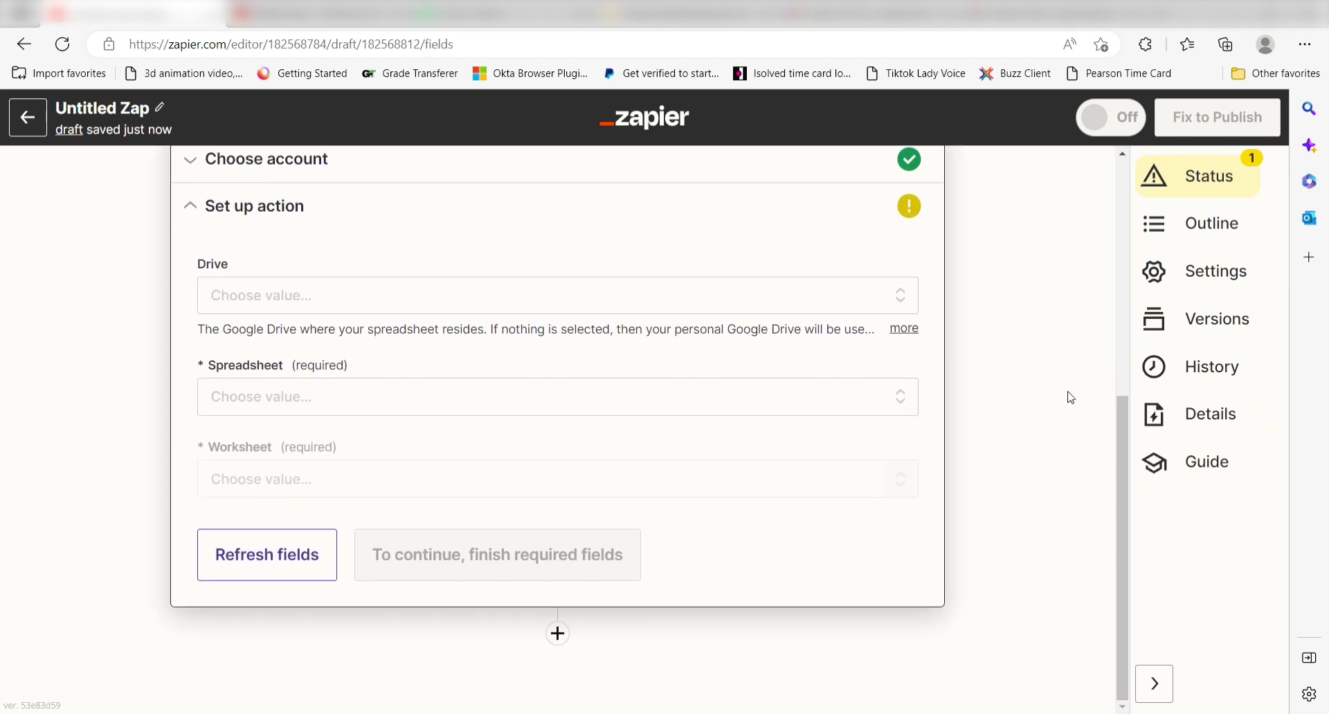
click(900, 306)
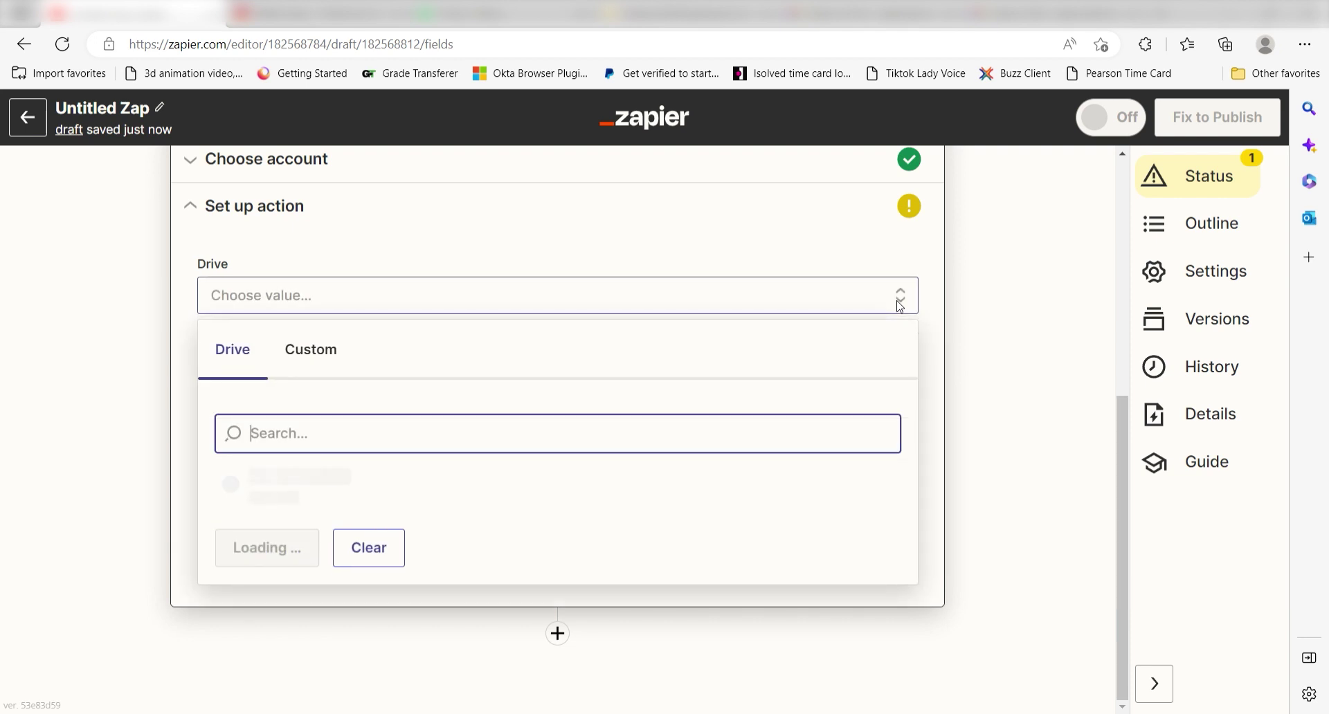
click(698, 489)
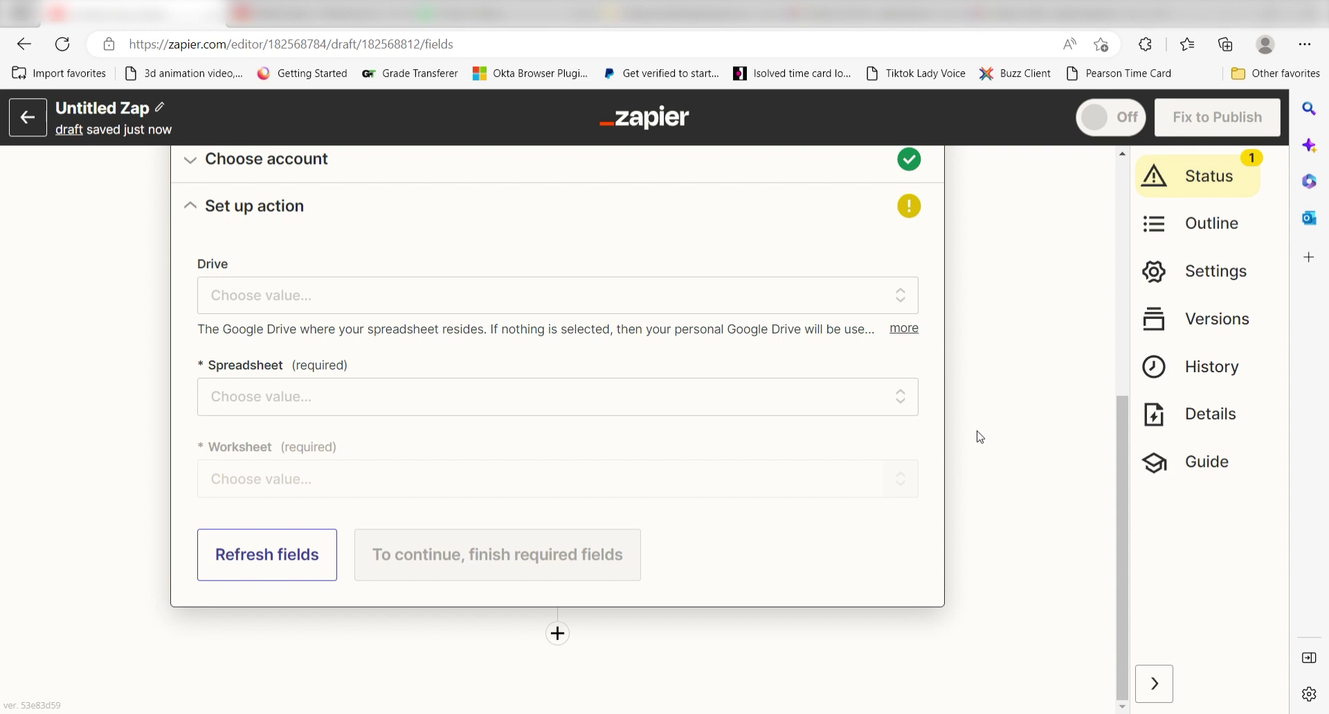
click(907, 400)
click(725, 580)
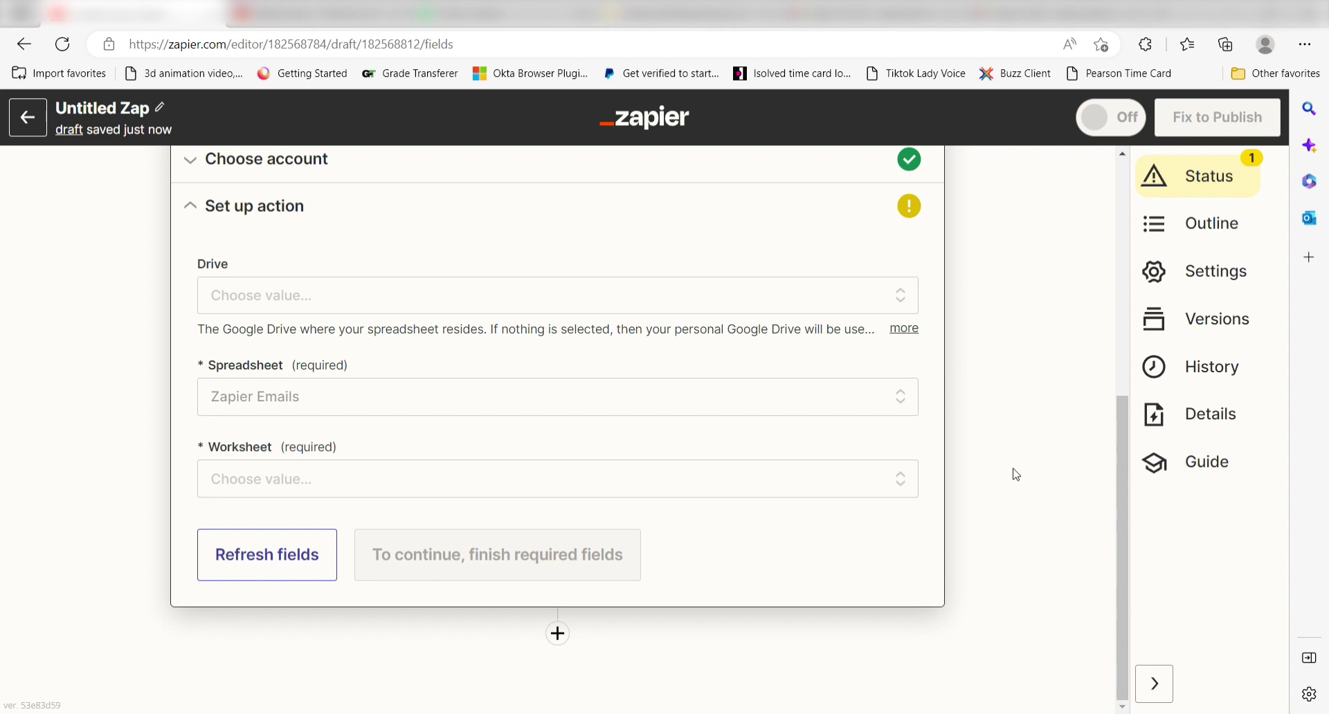
click(883, 481)
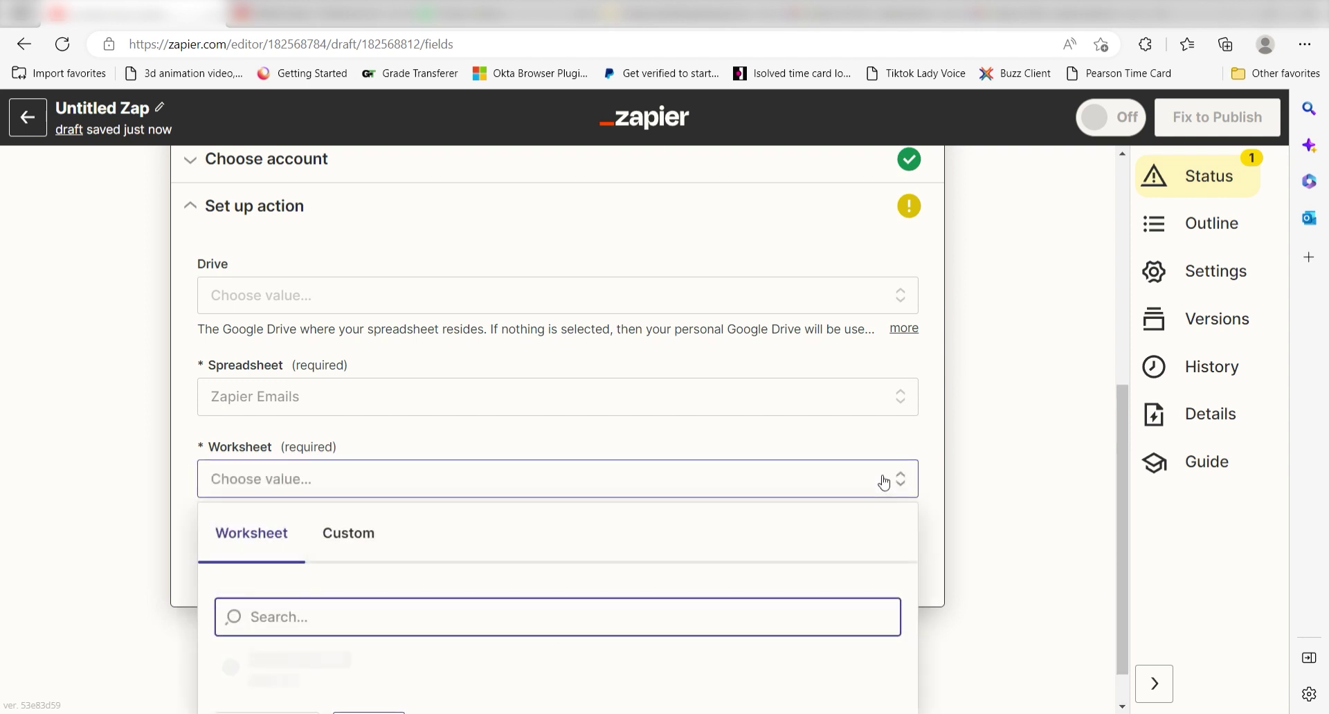
click(704, 676)
Map the Sender column to the Outlook email's From Email Address Name and the Date column to the date formatter's Output
click(499, 561)
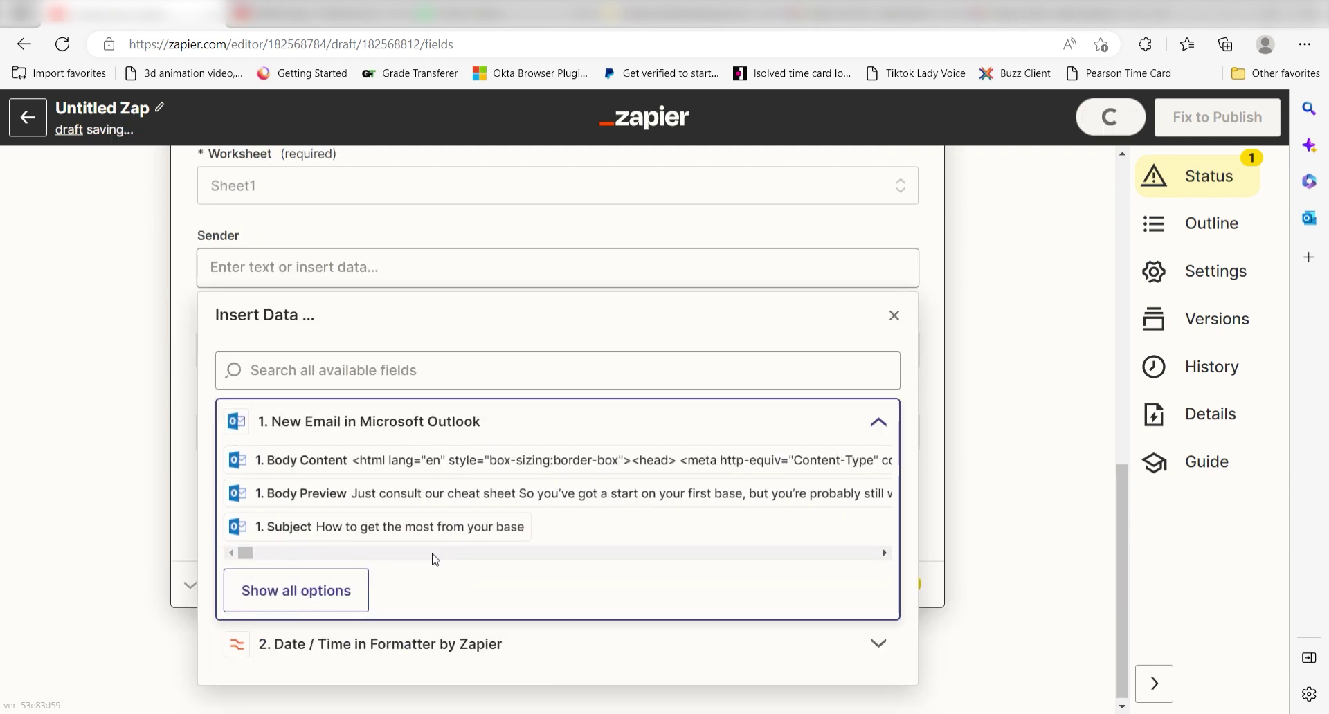
click(338, 595)
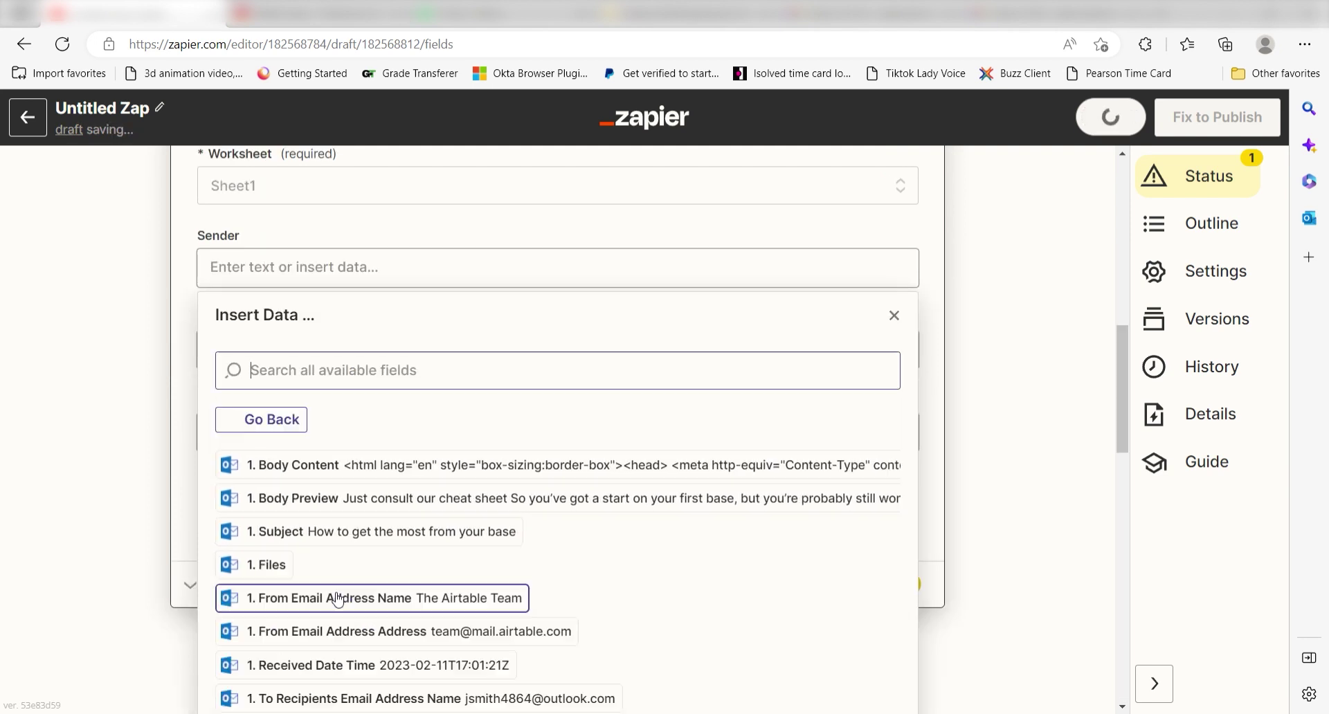
click(392, 609)
click(572, 365)
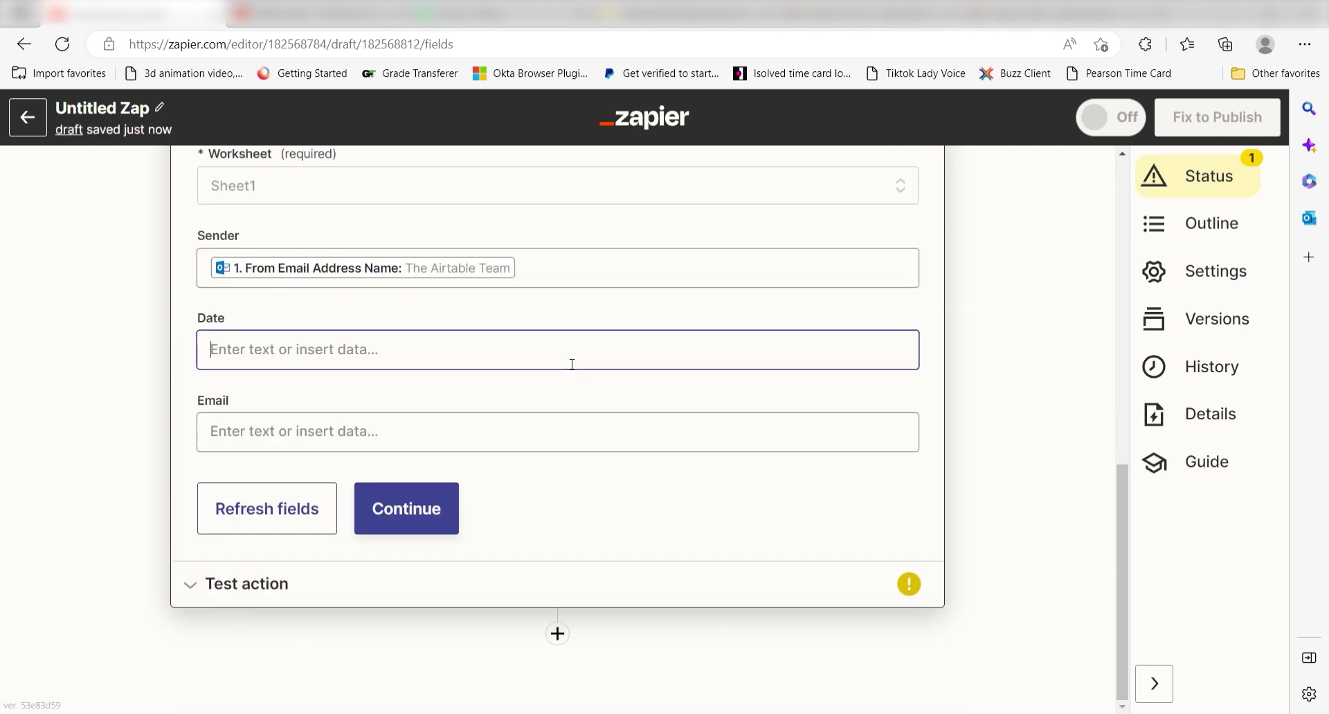
click(549, 552)
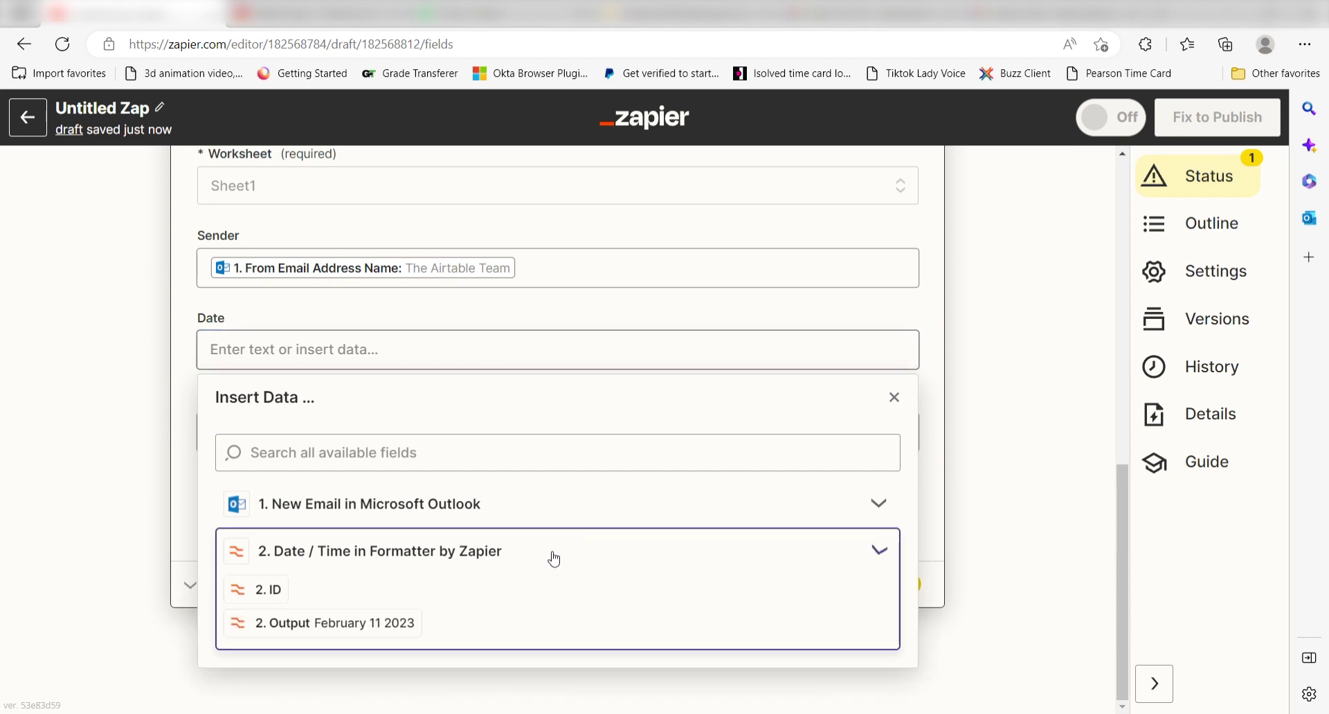
click(415, 624)
click(982, 461)
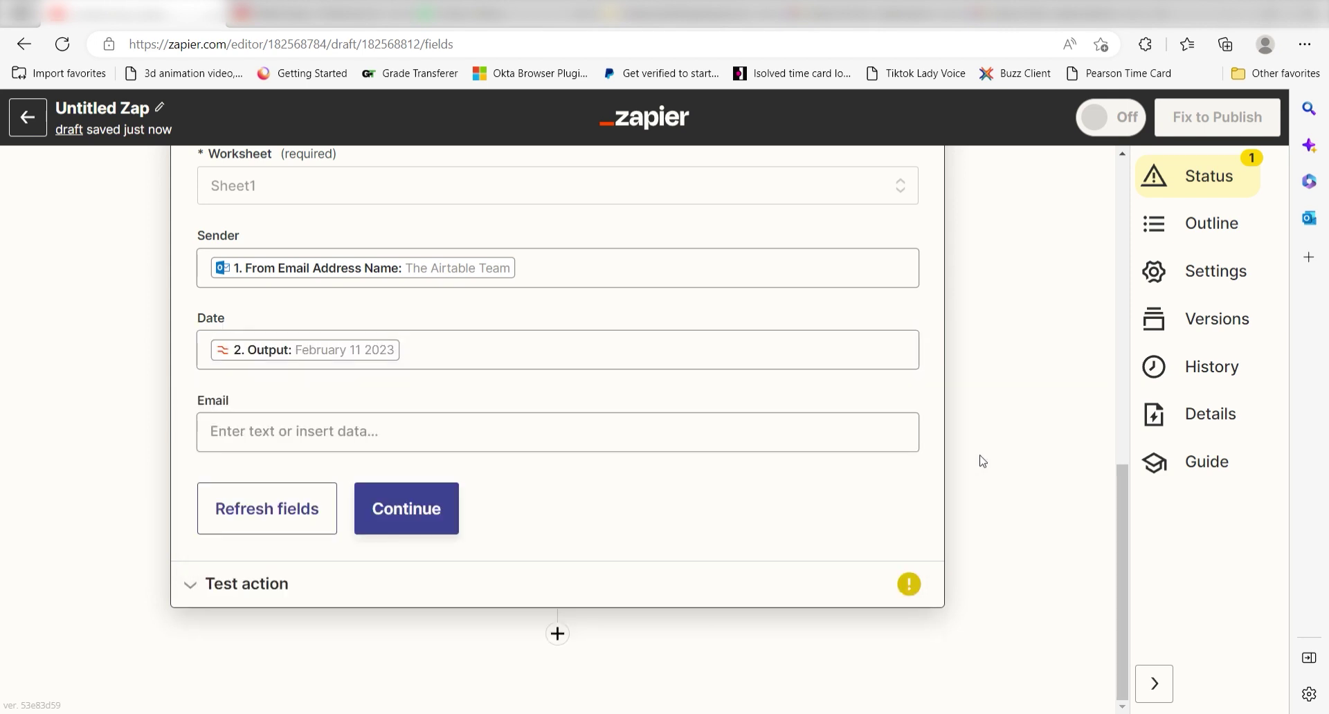
Map the Email column to the Outlook email's Subject, and continue to run the spreadsheet row action test
click(485, 433)
click(430, 688)
click(554, 521)
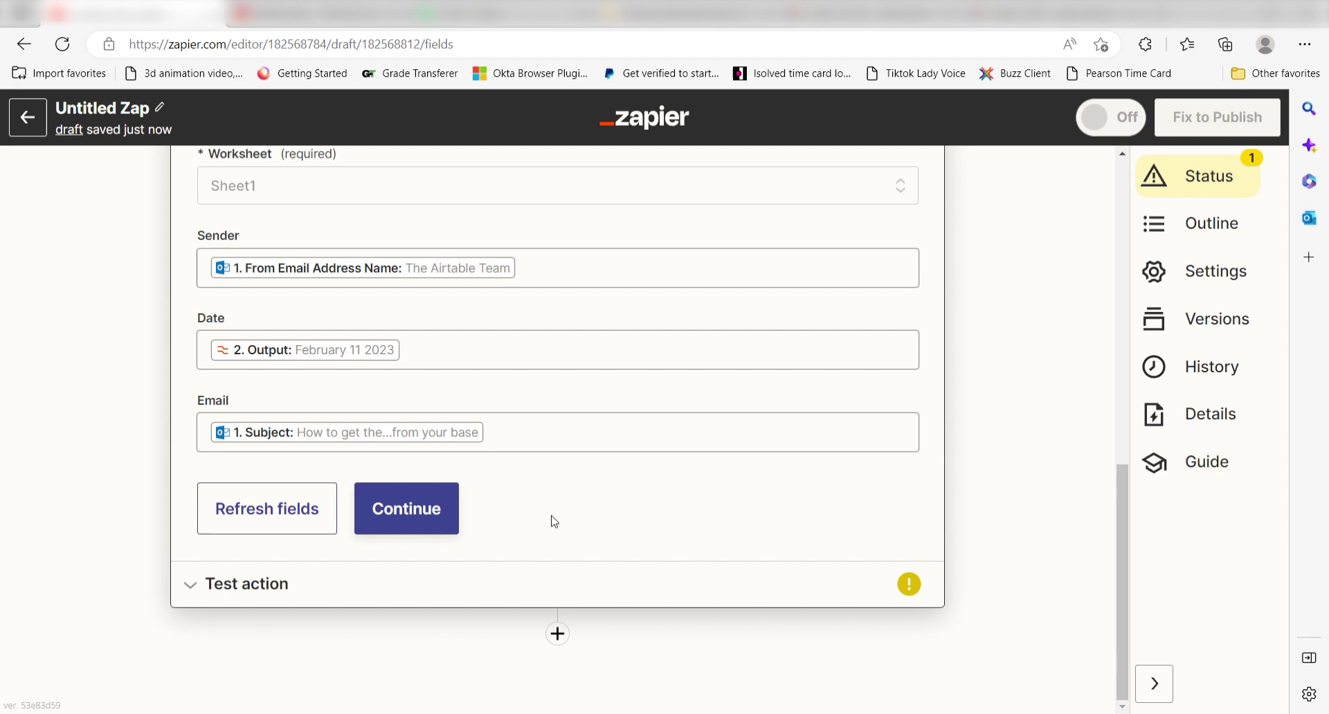
click(430, 511)
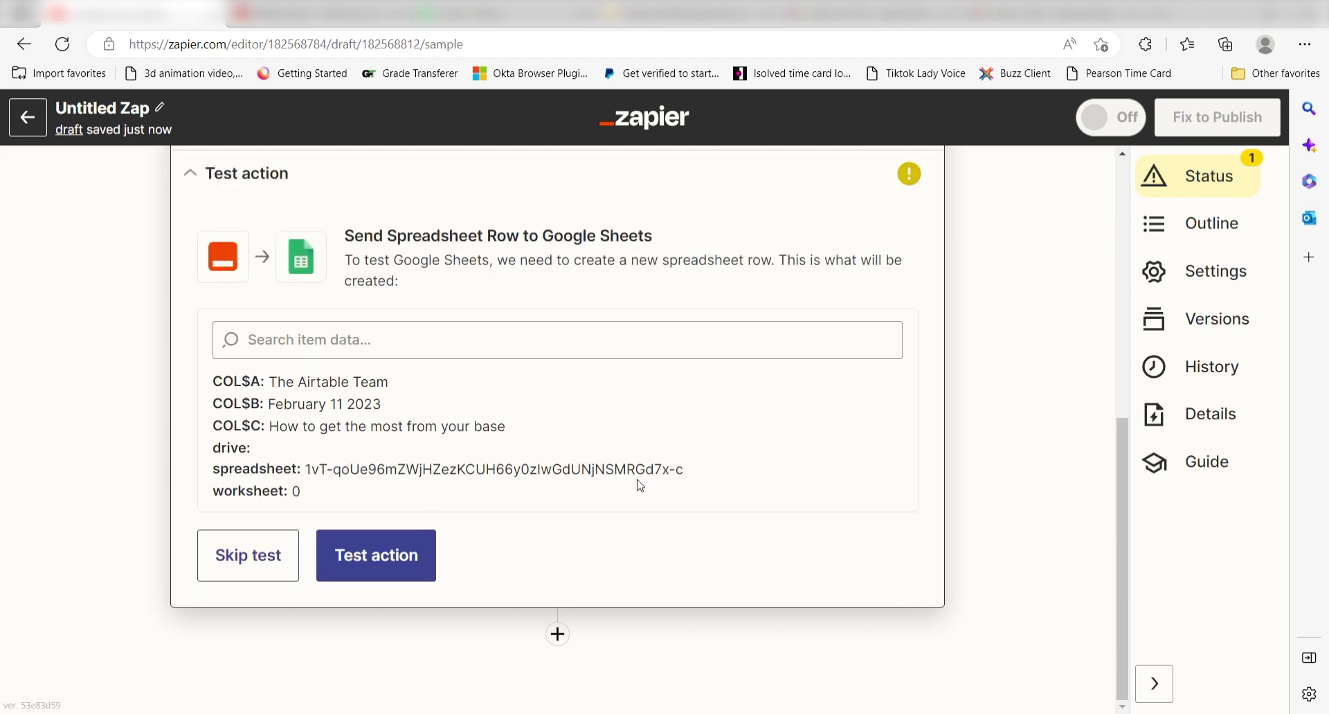
click(434, 543)
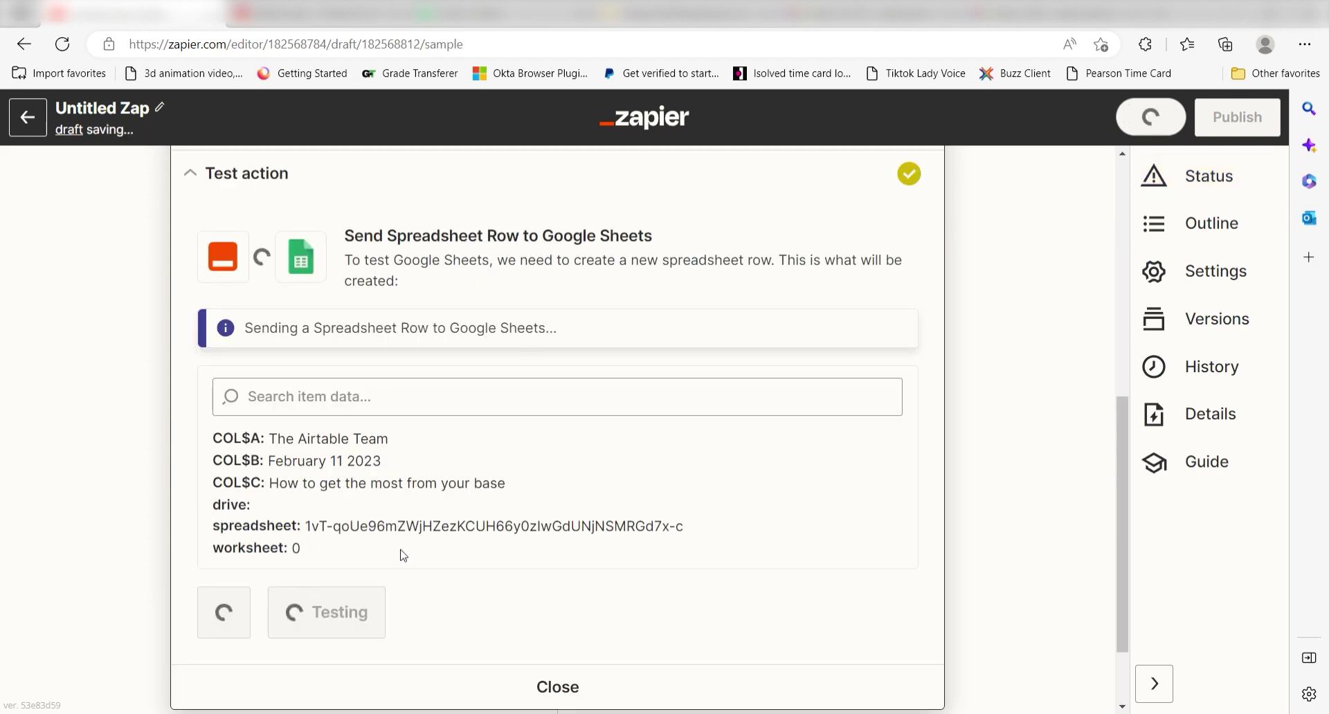